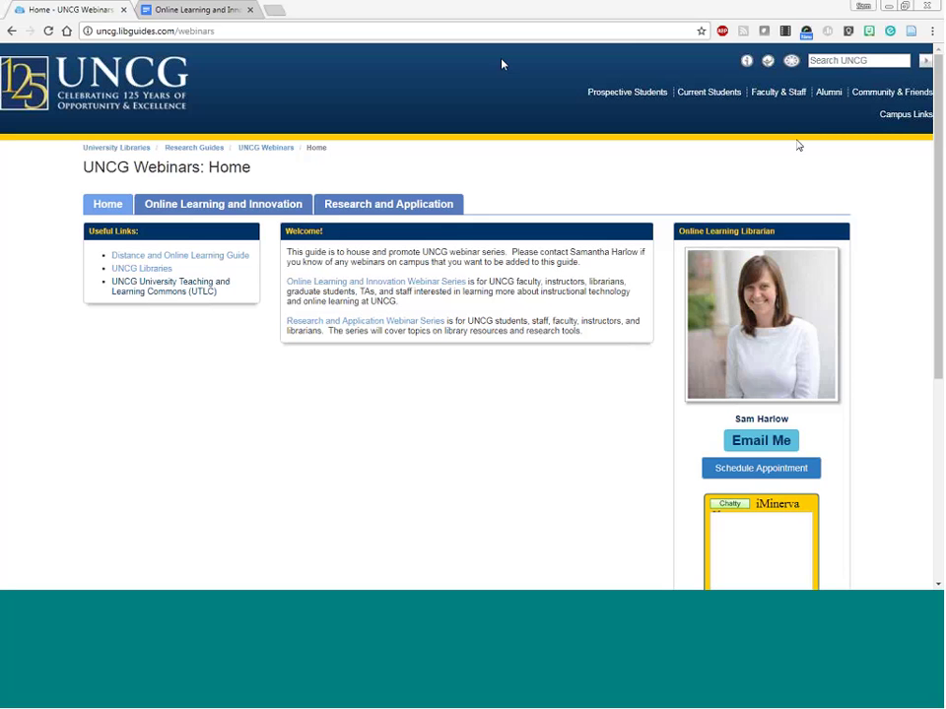
- Reload the UNCG LibGuides webinar guide page from the browser address bar
{"action": "left_click", "coordinate": [251, 29]}
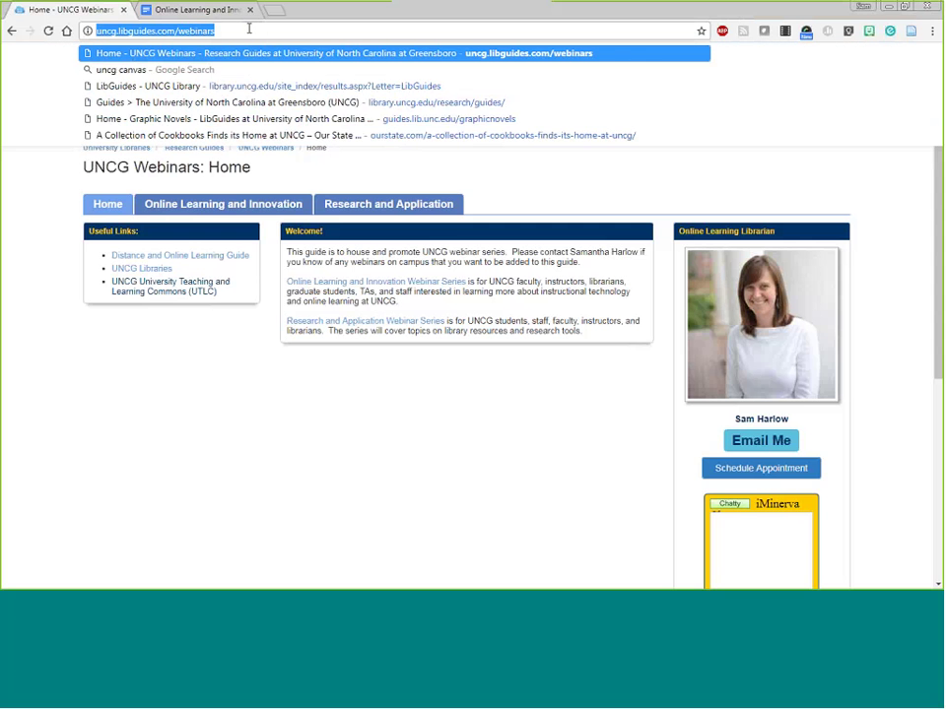
{"action": "key", "text": "End"}
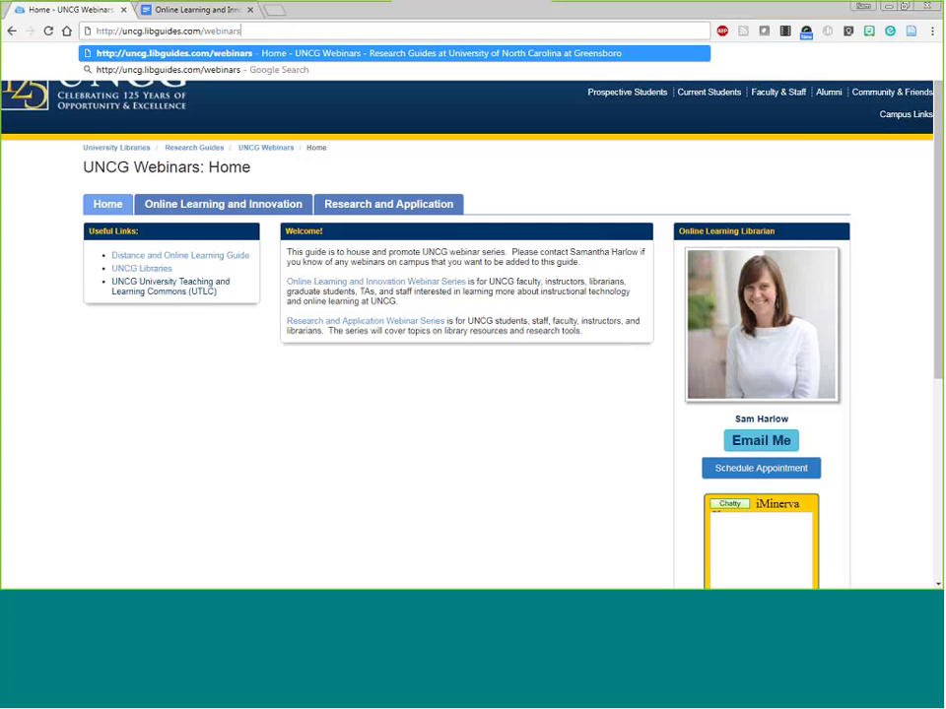
{"action": "key", "text": "Return"}
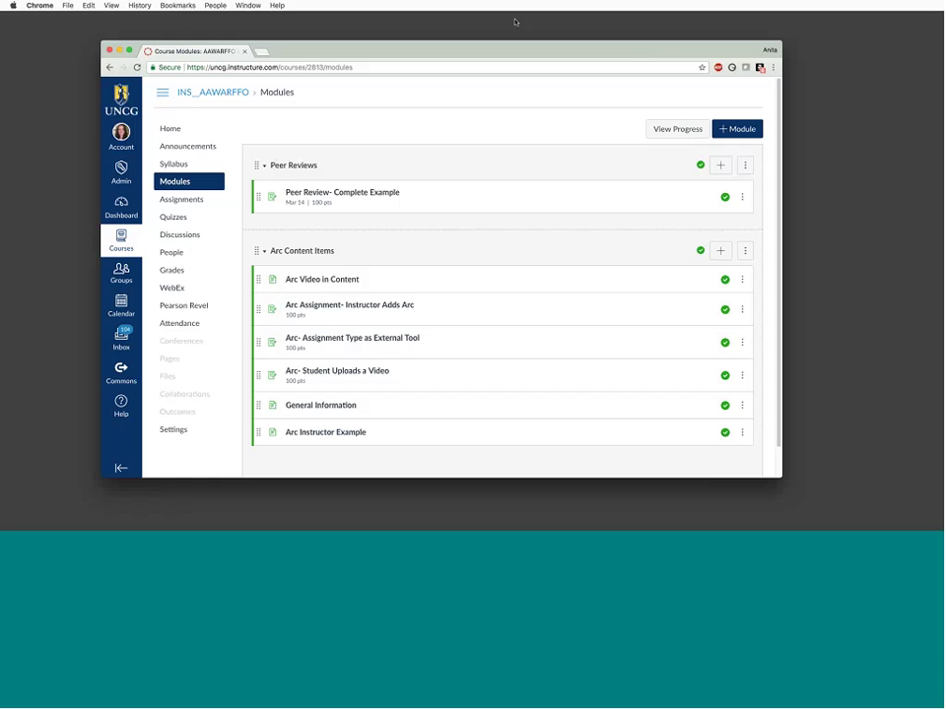
- Reposition the Chrome window on the desktop, shifting it to the left
{"action": "left_click_drag", "start_coordinate": [349, 50], "coordinate": [352, 58]}
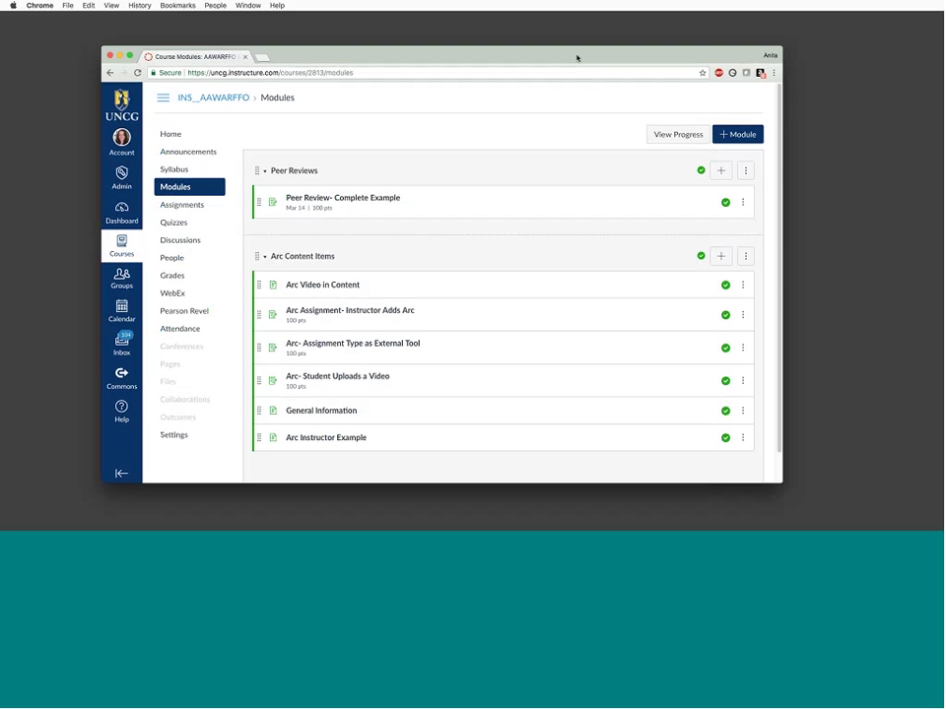
{"action": "left_click", "coordinate": [880, 54]}
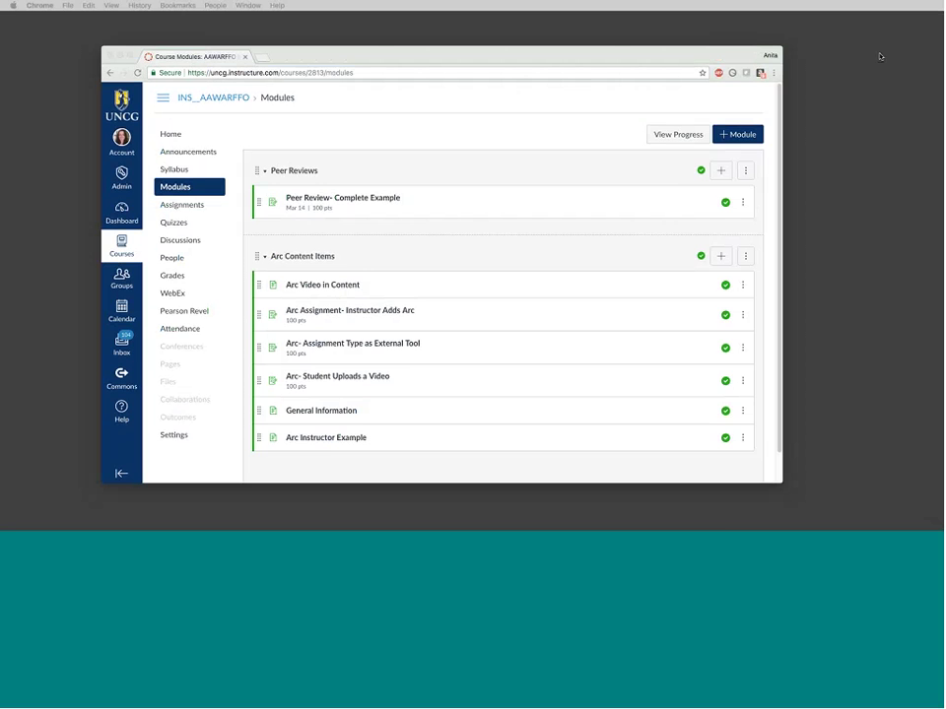
{"action": "left_click_drag", "start_coordinate": [472, 62], "coordinate": [416, 63]}
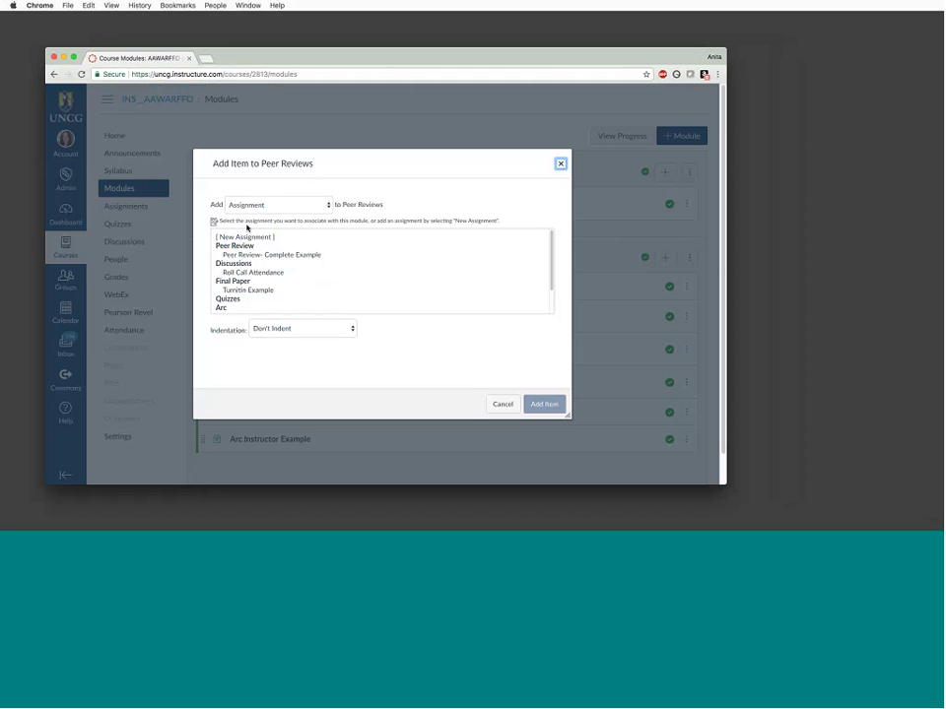
- Add a new assignment named 'Peer Review Webinar' to the Peer Reviews module
{"action": "left_click", "coordinate": [268, 236]}
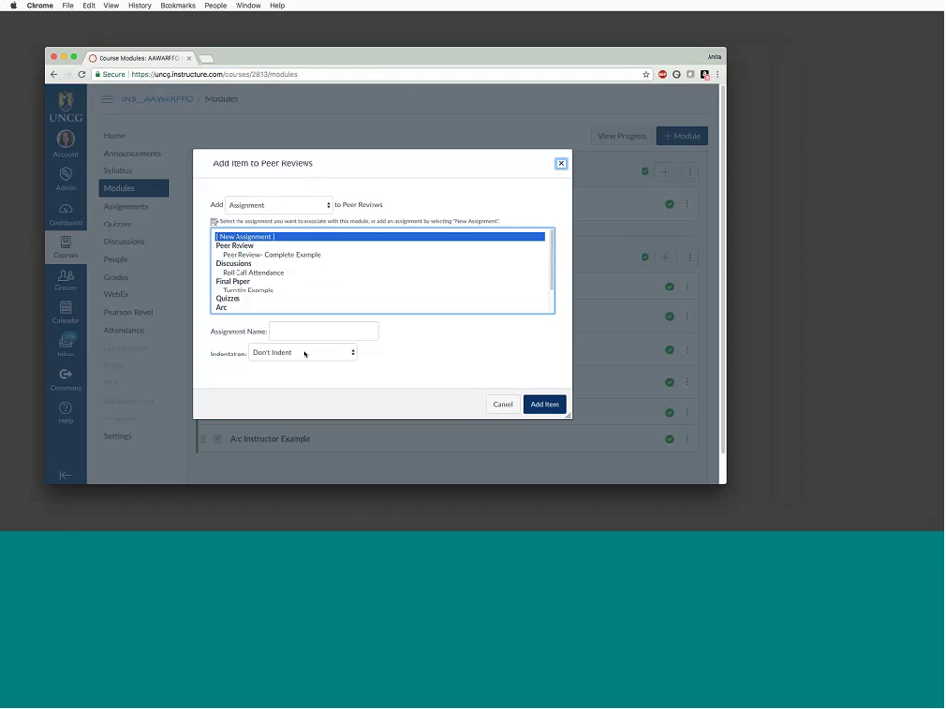
{"action": "type", "text": "P"}
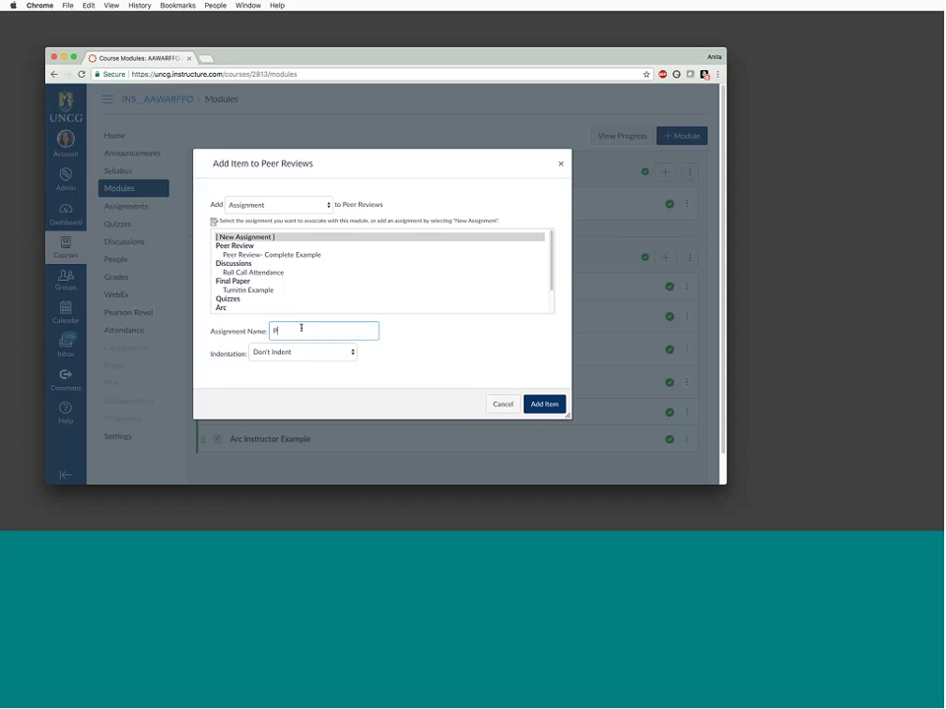
{"action": "type", "text": "eer Review We"}
{"action": "key", "text": "BackSpace"}
{"action": "type", "text": "ebinar"}
{"action": "left_click", "coordinate": [554, 406]}
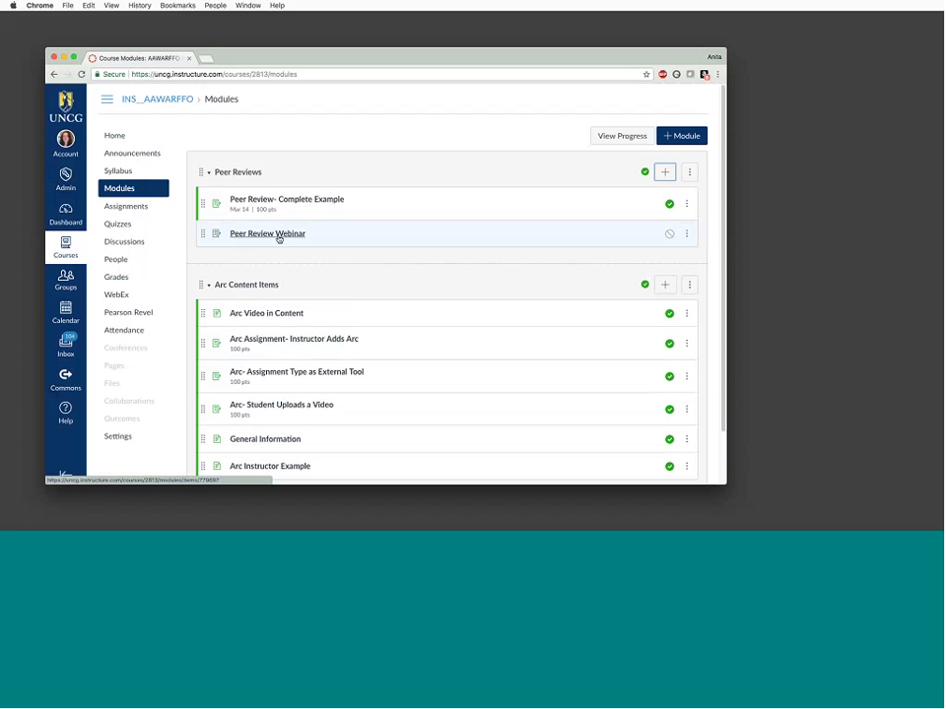
- Edit the Peer Review Webinar assignment and type 'Instructions here' into its description
{"action": "left_click", "coordinate": [273, 238]}
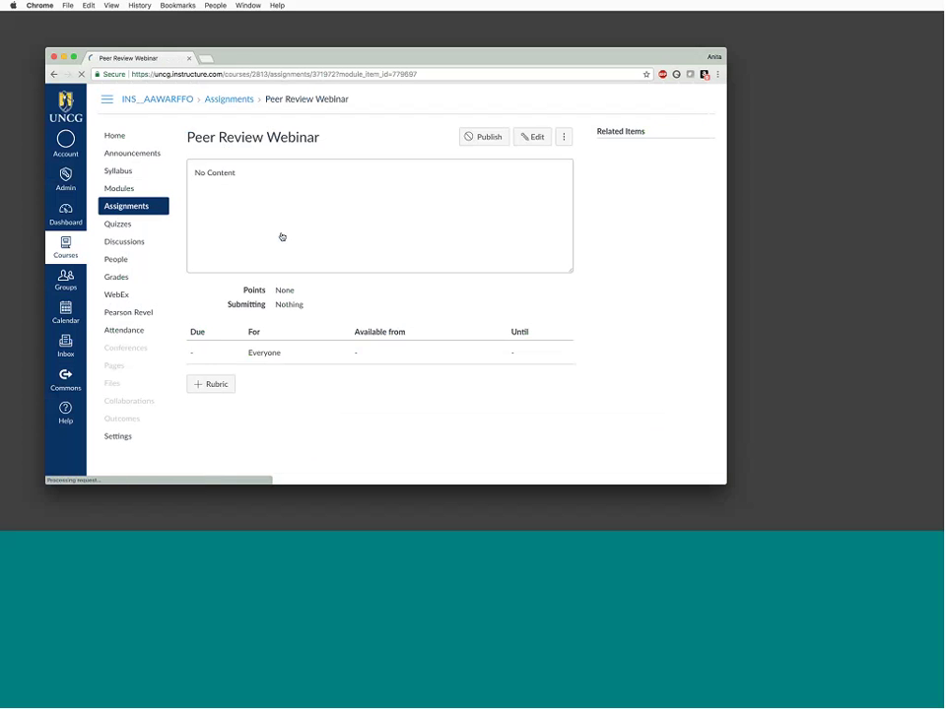
{"action": "left_click", "coordinate": [537, 137]}
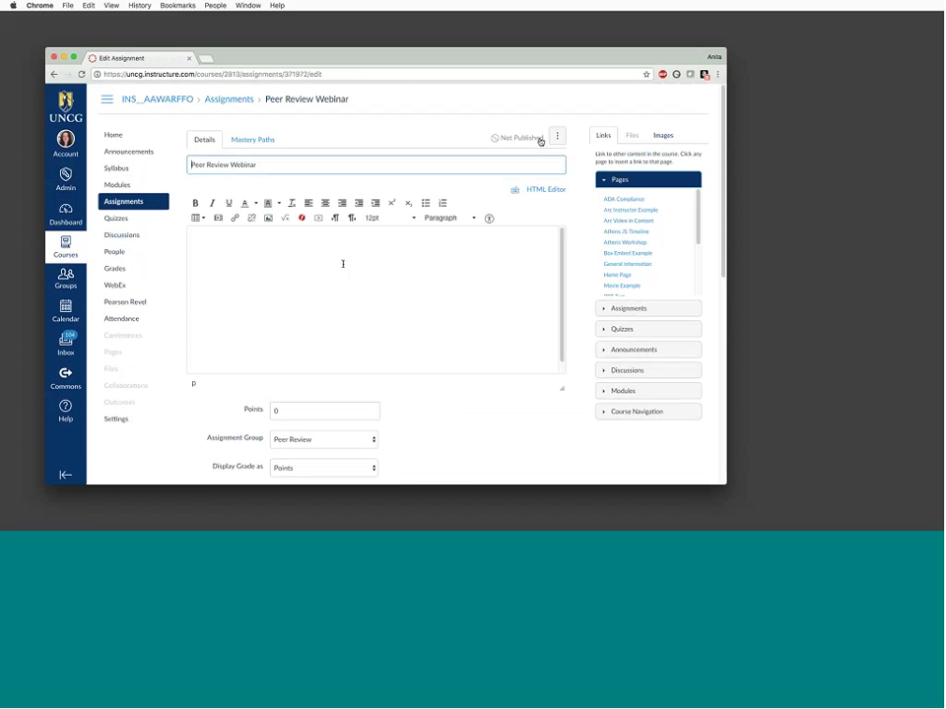
{"action": "left_click", "coordinate": [343, 263]}
{"action": "type", "text": "Instructi"}
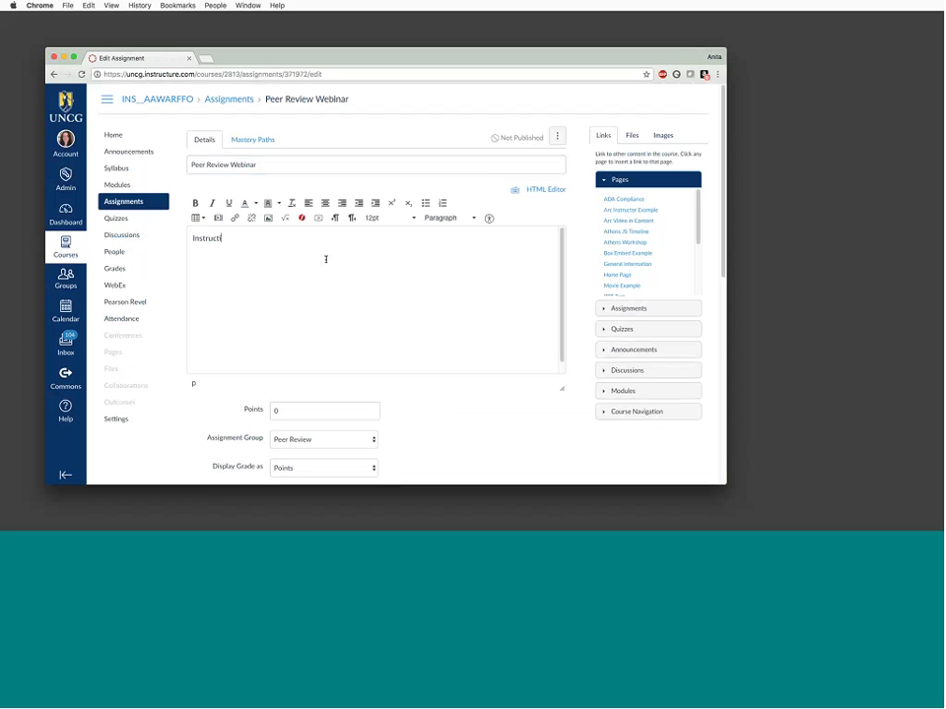
{"action": "type", "text": "ons here"}
- Finish the description with '...' and set the assignment's Points to 100
{"action": "type", "text": "..."}
{"action": "scroll", "coordinate": [236, 324], "scroll_direction": "down", "scroll_amount": 3}
{"action": "left_click", "coordinate": [275, 301]}
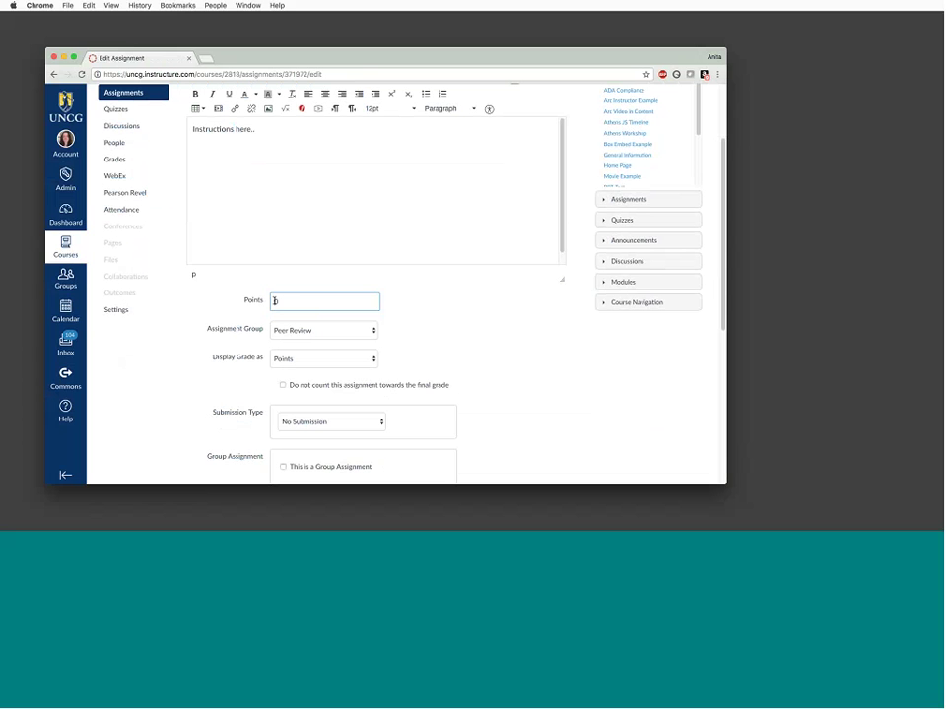
{"action": "type", "text": "100"}
{"action": "key", "text": "BackSpace"}
{"action": "scroll", "coordinate": [274, 300], "scroll_direction": "up", "scroll_amount": 5}
{"action": "scroll", "coordinate": [382, 323], "scroll_direction": "down", "scroll_amount": 5}
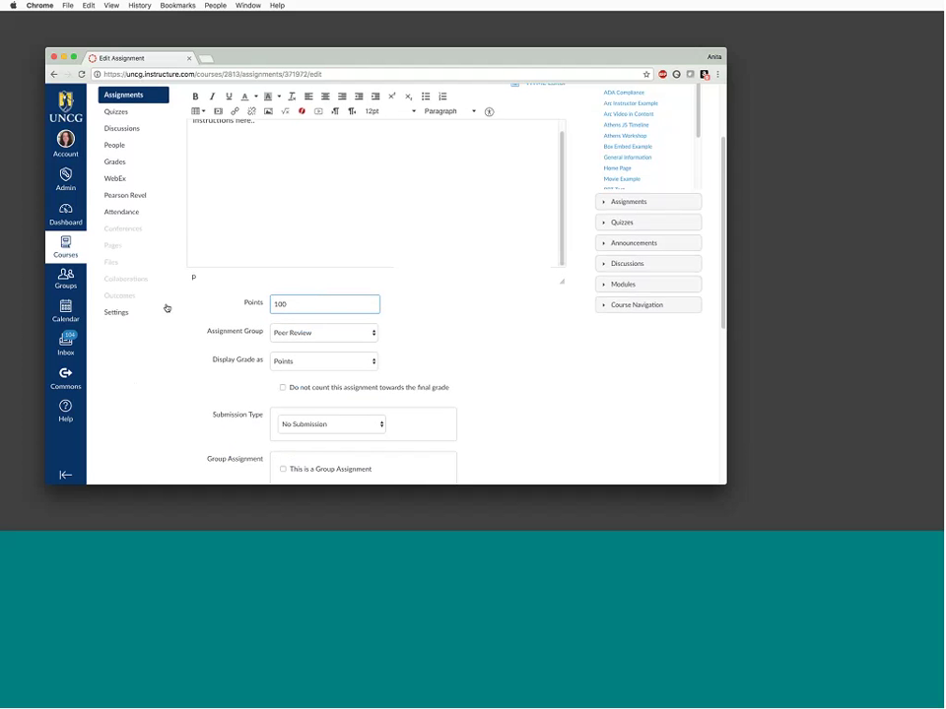
{"action": "scroll", "coordinate": [506, 371], "scroll_direction": "down", "scroll_amount": 1}
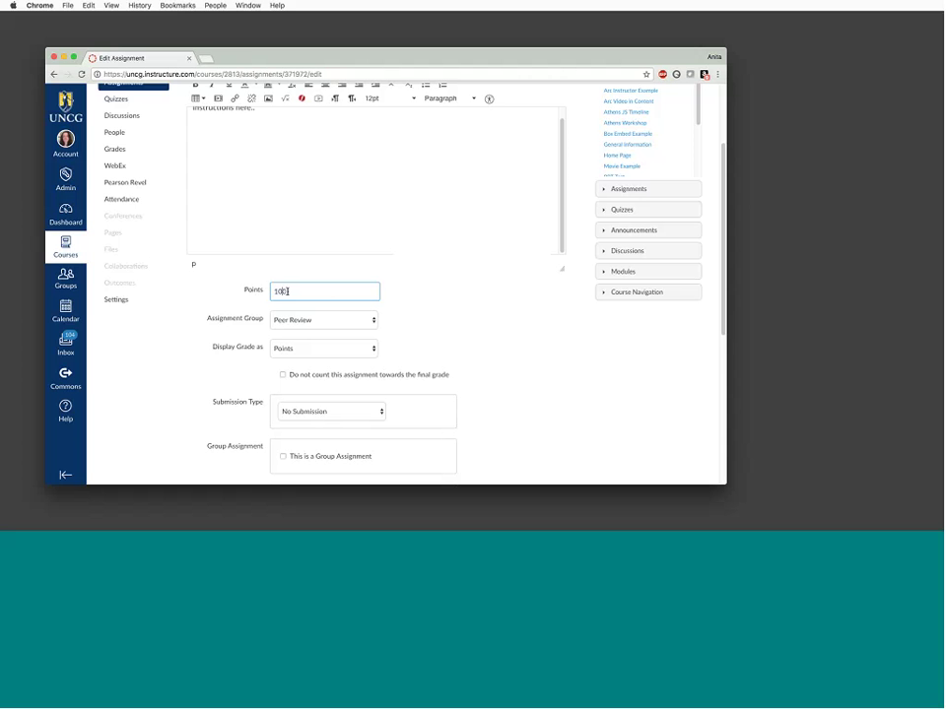
{"action": "scroll", "coordinate": [433, 324], "scroll_direction": "down", "scroll_amount": 1}
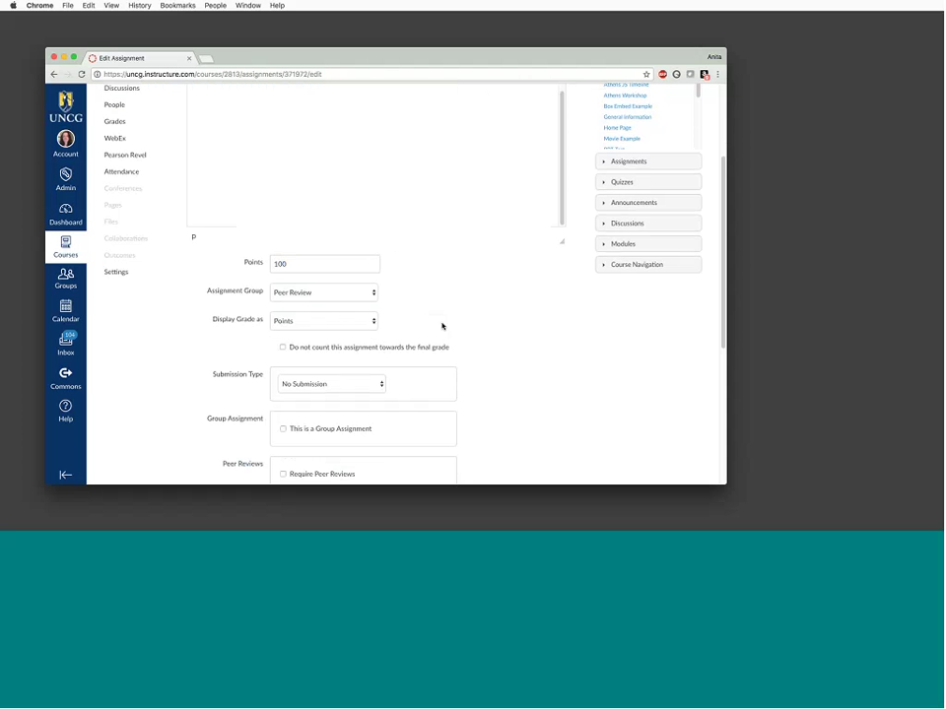
{"action": "scroll", "coordinate": [441, 325], "scroll_direction": "down", "scroll_amount": 4}
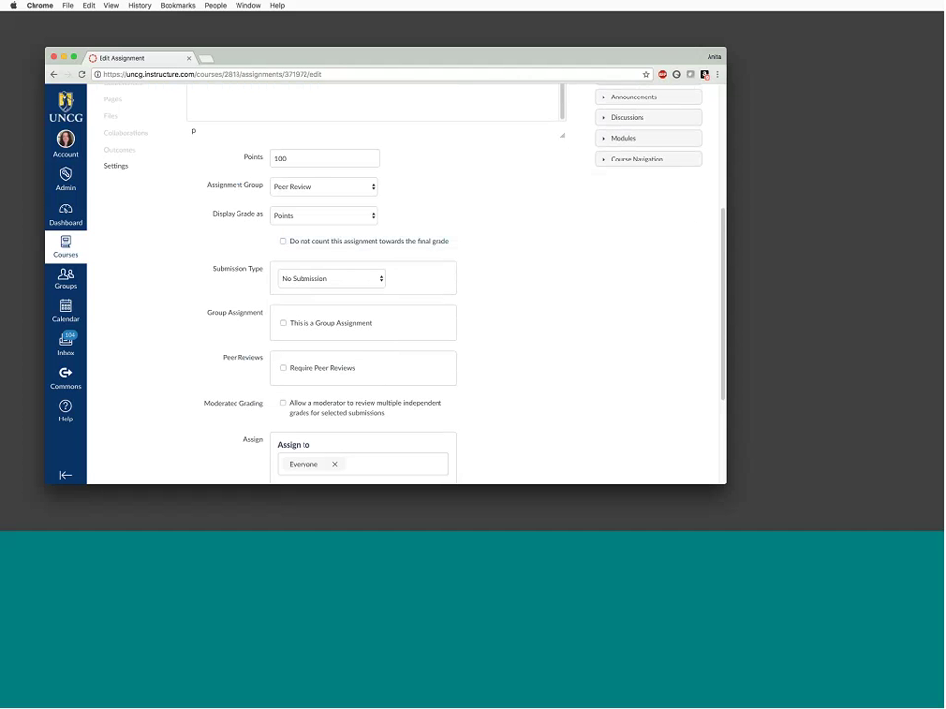
- Set Submission Type to Online with the File Uploads entry option checked
{"action": "left_click", "coordinate": [355, 280]}
{"action": "left_click", "coordinate": [356, 287]}
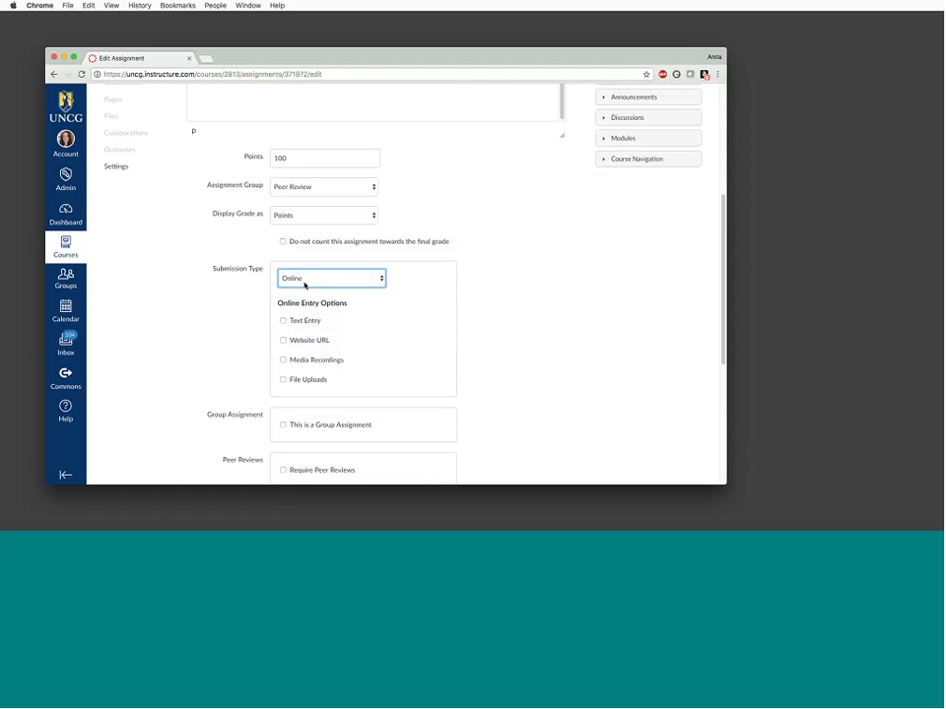
{"action": "scroll", "coordinate": [305, 285], "scroll_direction": "down", "scroll_amount": 1}
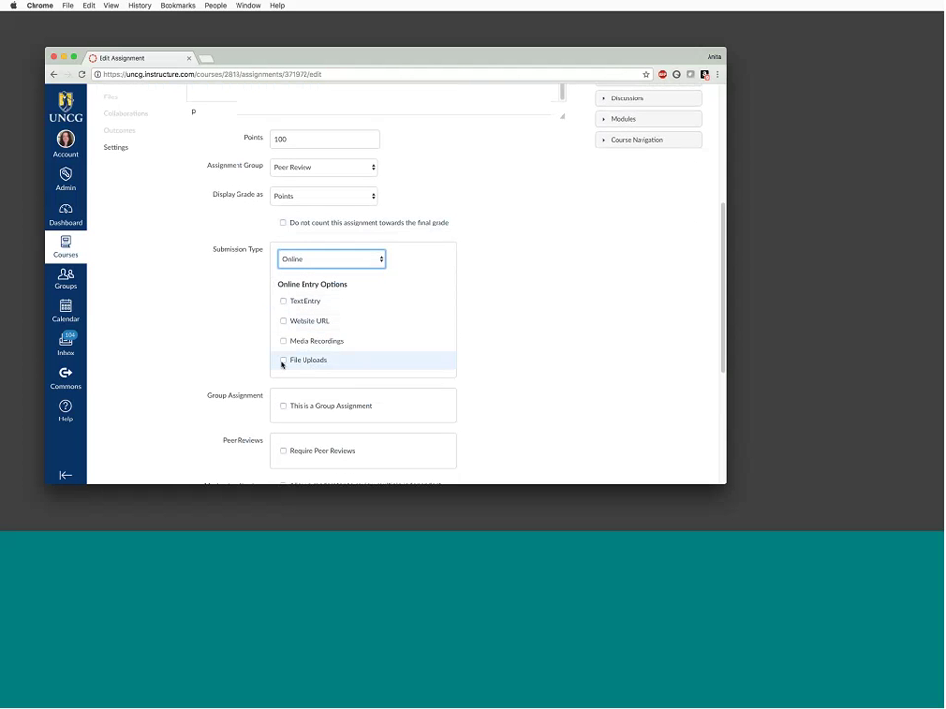
{"action": "left_click", "coordinate": [283, 362]}
{"action": "scroll", "coordinate": [538, 368], "scroll_direction": "down", "scroll_amount": 2}
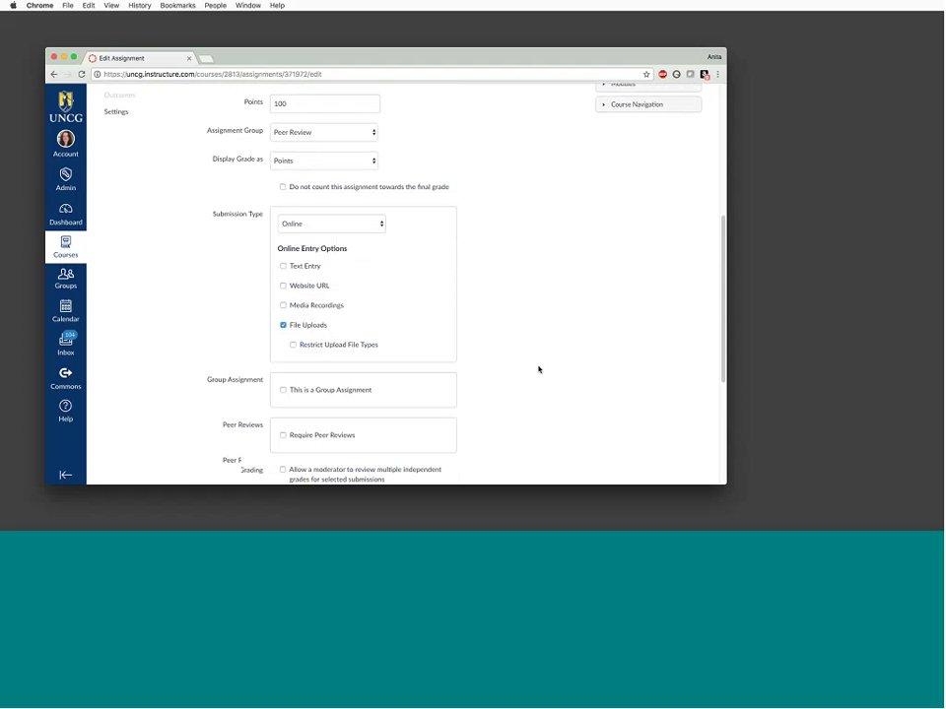
{"action": "scroll", "coordinate": [538, 370], "scroll_direction": "down", "scroll_amount": 5}
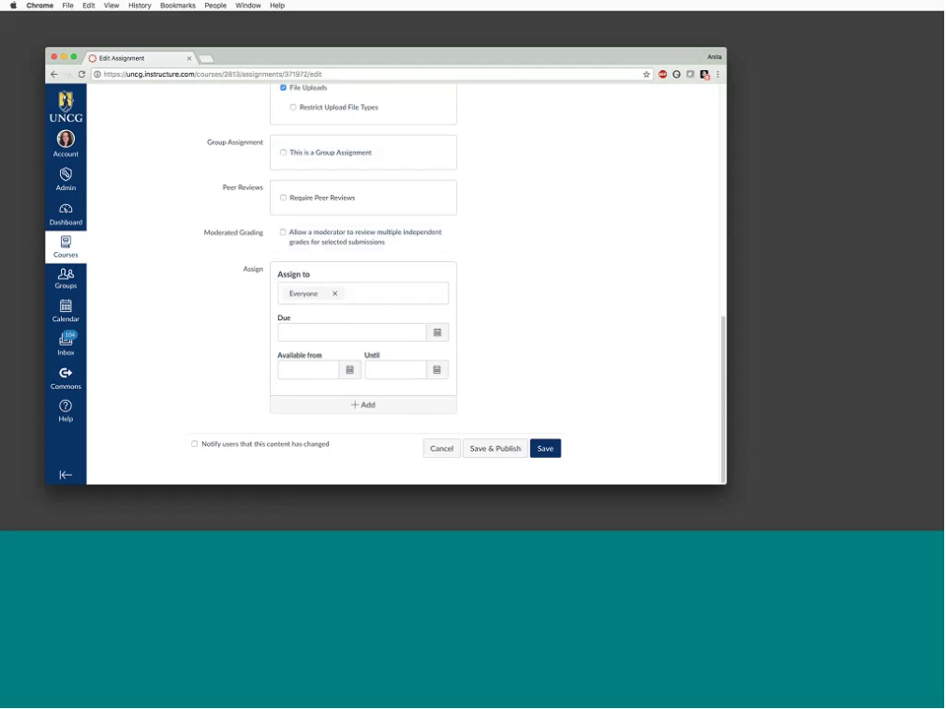
{"action": "scroll", "coordinate": [519, 182], "scroll_direction": "up", "scroll_amount": 2}
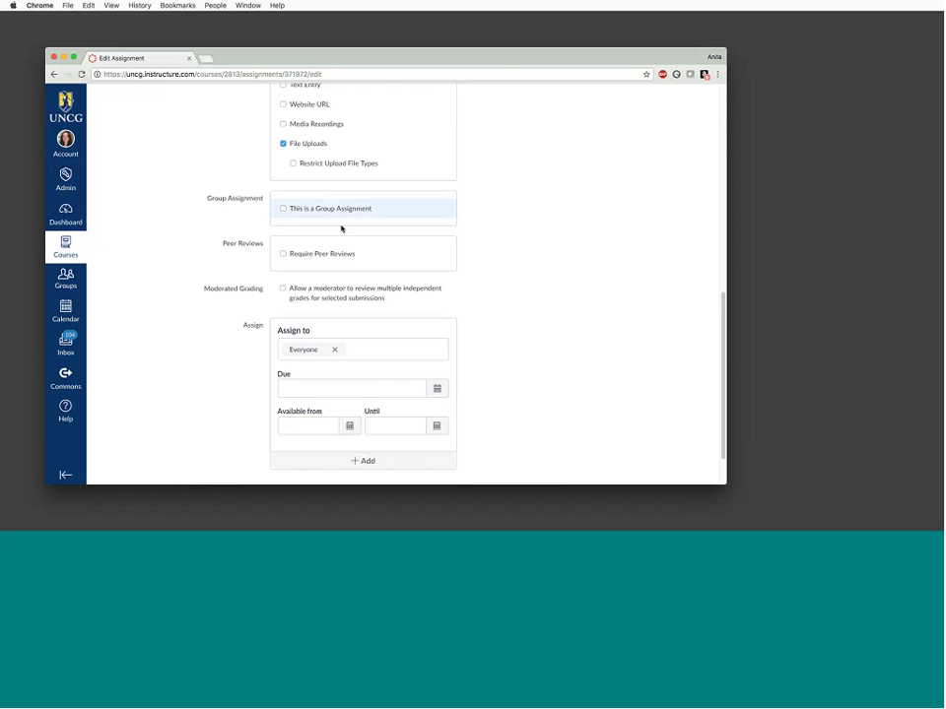
- Check both 'This is a Group Assignment' and 'Require Peer Reviews'
{"action": "left_click", "coordinate": [284, 209]}
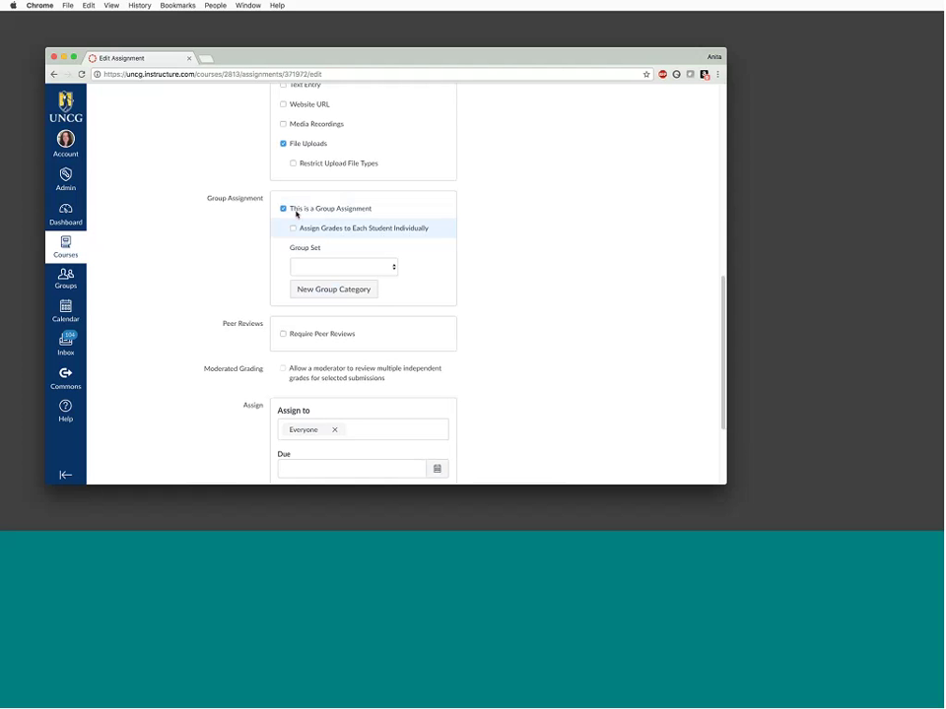
{"action": "left_click", "coordinate": [410, 334]}
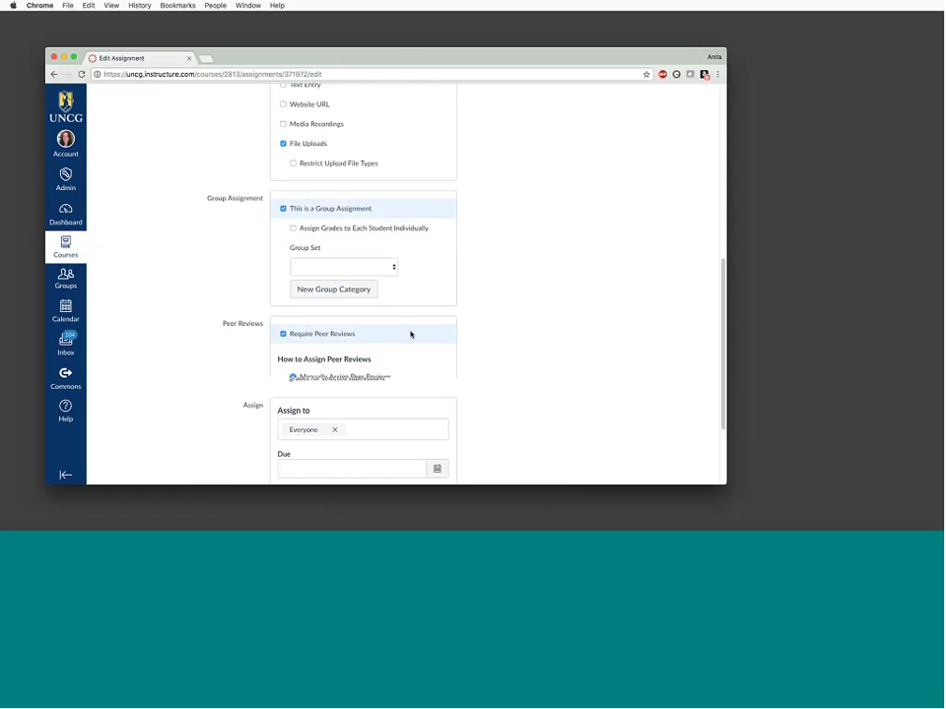
{"action": "scroll", "coordinate": [484, 342], "scroll_direction": "down", "scroll_amount": 3}
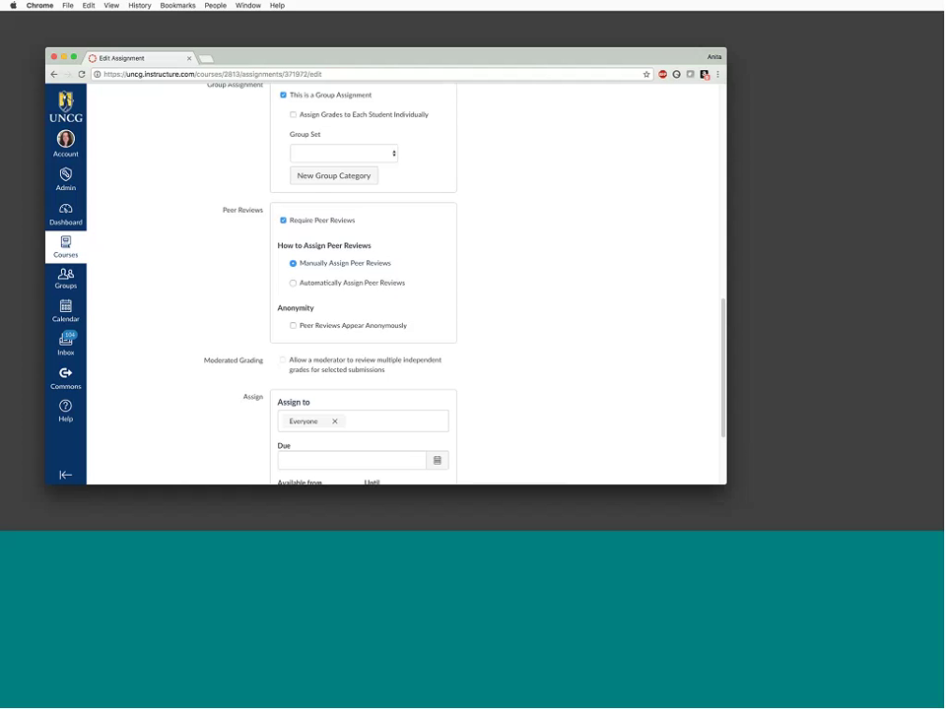
- Uncheck 'This is a Group Assignment', leaving 'Require Peer Reviews' checked after toggling it off and on
{"action": "scroll", "coordinate": [233, 155], "scroll_direction": "up", "scroll_amount": 1}
{"action": "left_click", "coordinate": [383, 152]}
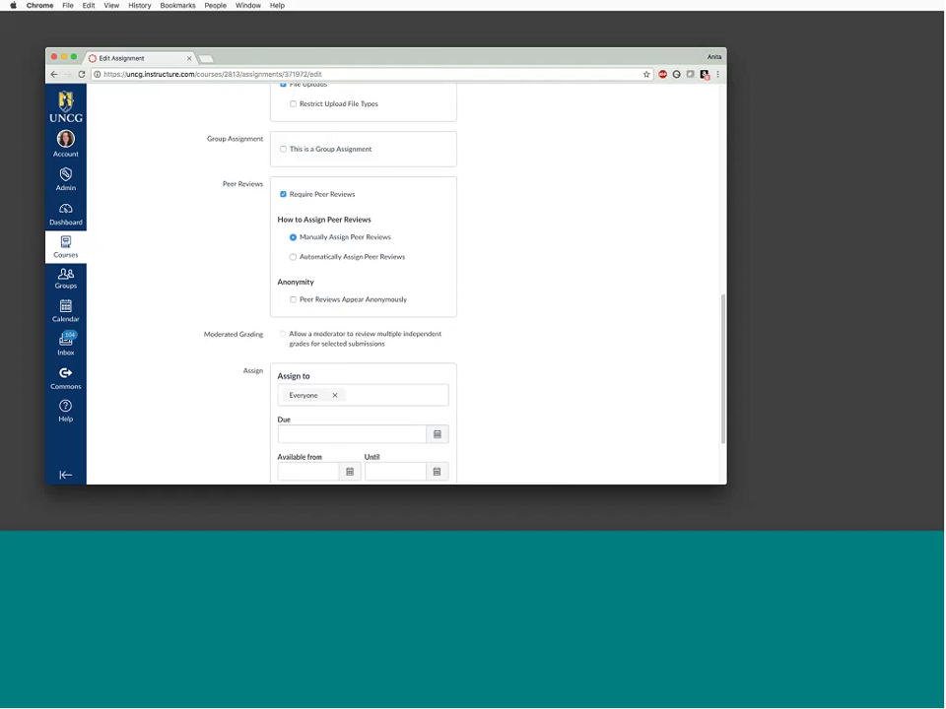
{"action": "left_click", "coordinate": [306, 196]}
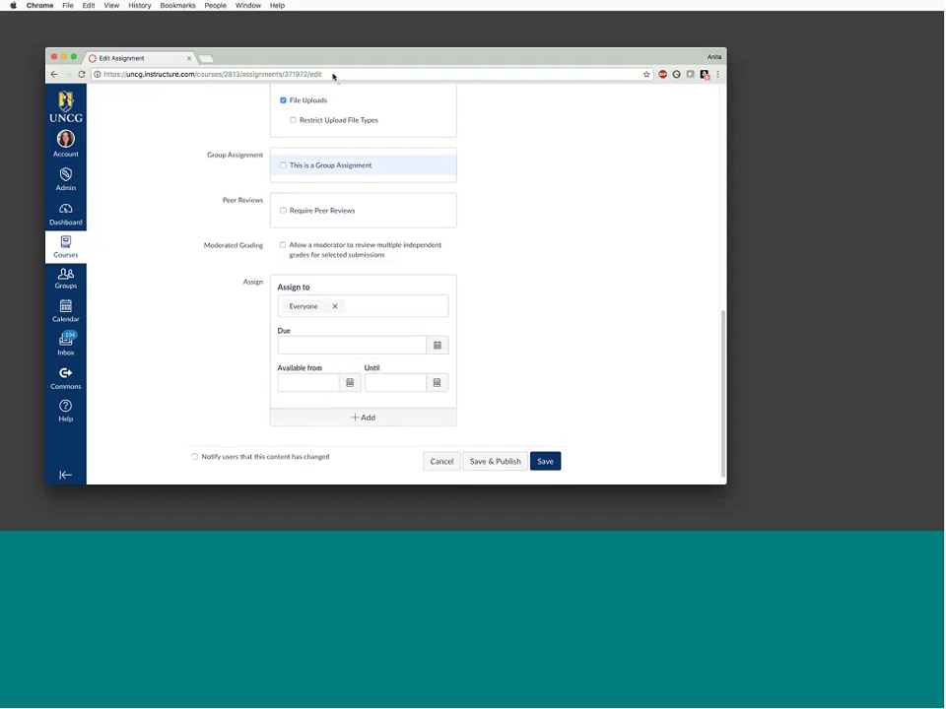
{"action": "left_click", "coordinate": [284, 213]}
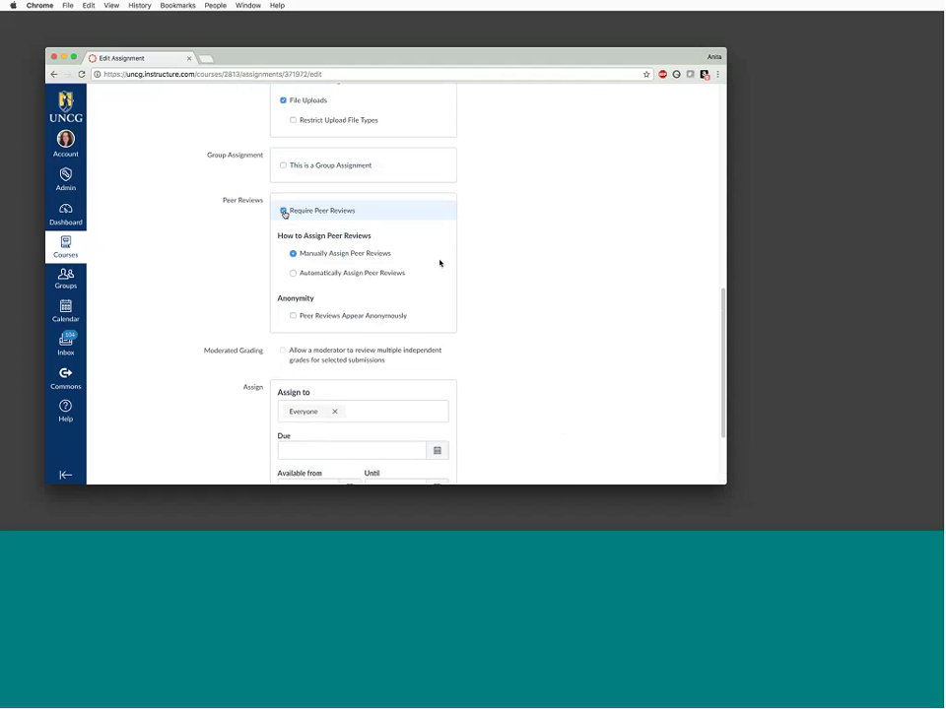
{"action": "scroll", "coordinate": [424, 246], "scroll_direction": "down", "scroll_amount": 2}
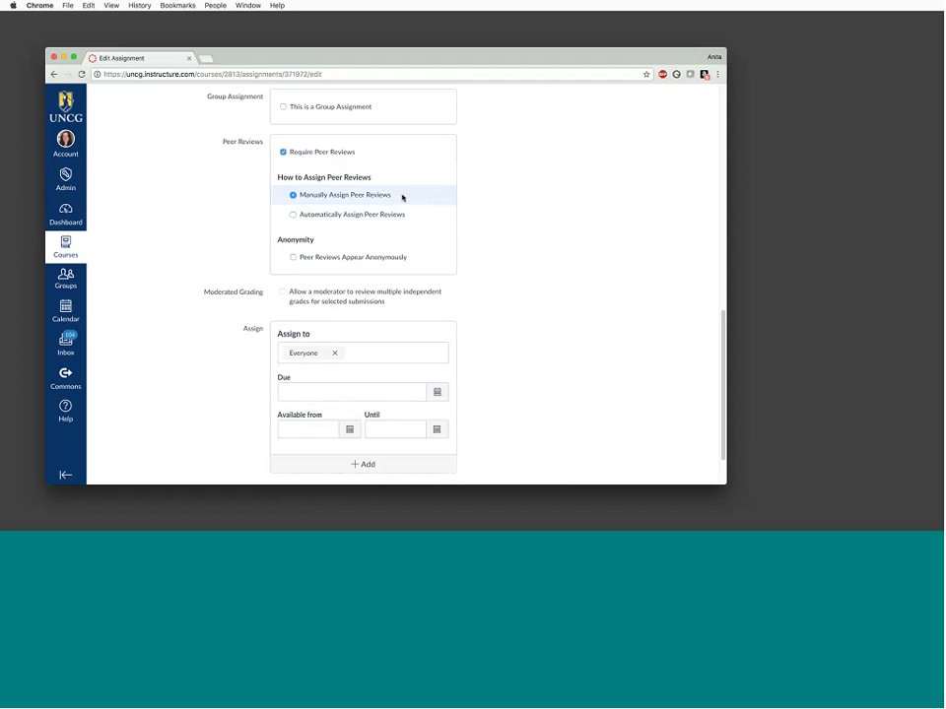
- Choose 'Automatically Assign Peer Reviews' and set Reviews Per User to 1
{"action": "left_click", "coordinate": [294, 216]}
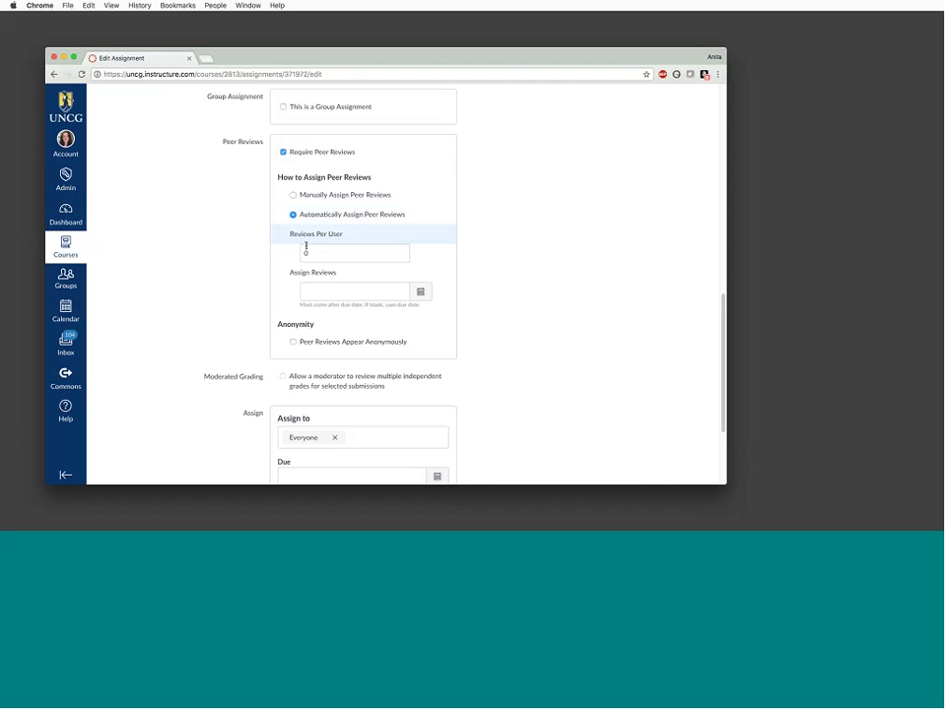
{"action": "left_click_drag", "start_coordinate": [331, 255], "coordinate": [299, 257]}
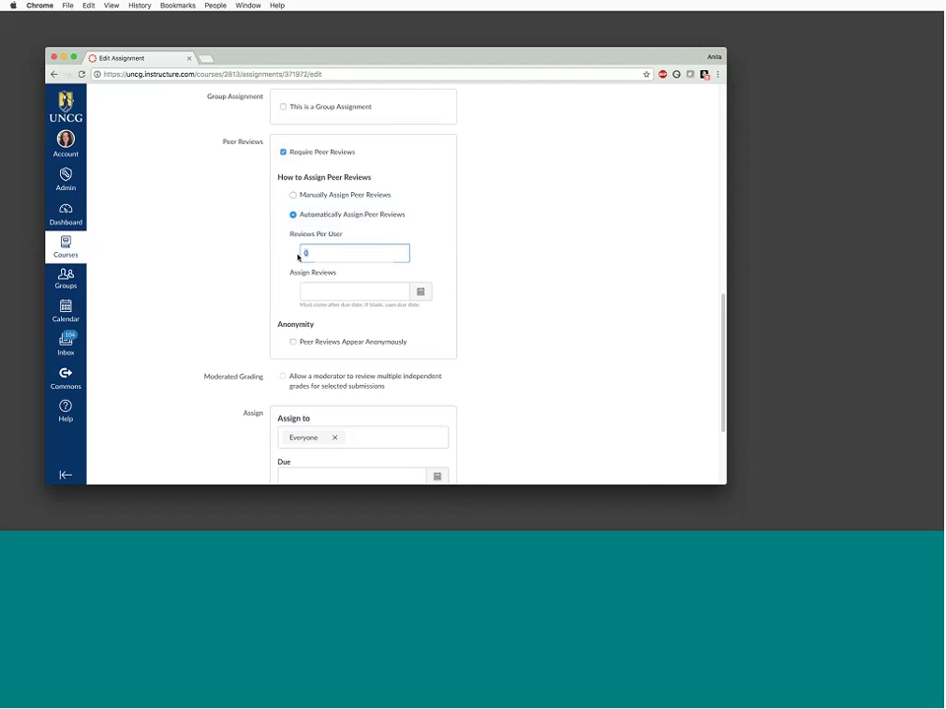
{"action": "type", "text": "1"}
{"action": "scroll", "coordinate": [296, 261], "scroll_direction": "down", "scroll_amount": 1}
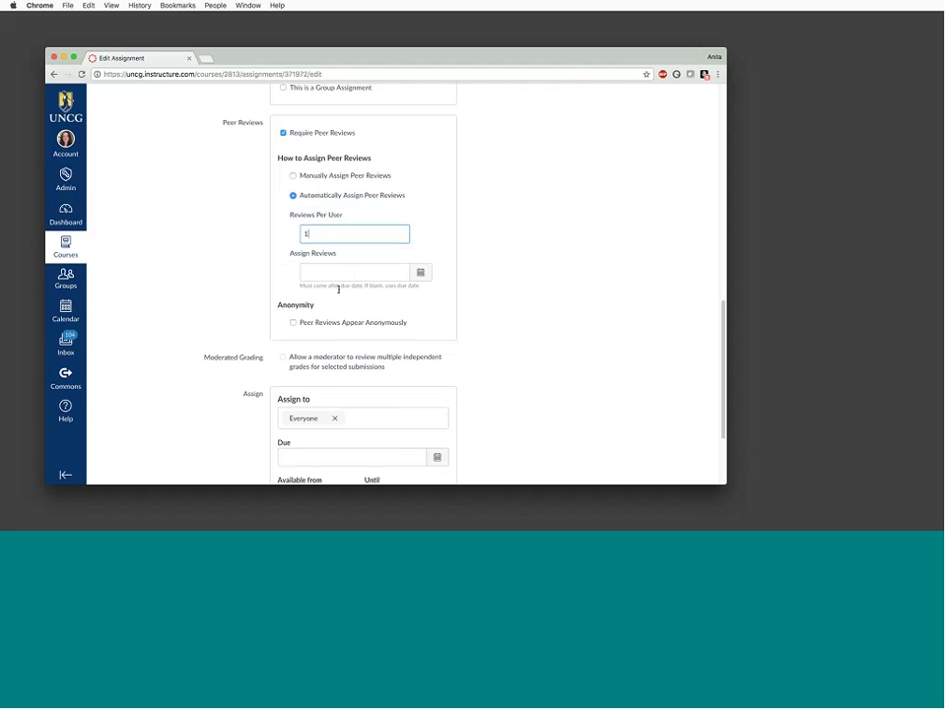
{"action": "left_click_drag", "start_coordinate": [339, 287], "coordinate": [363, 286]}
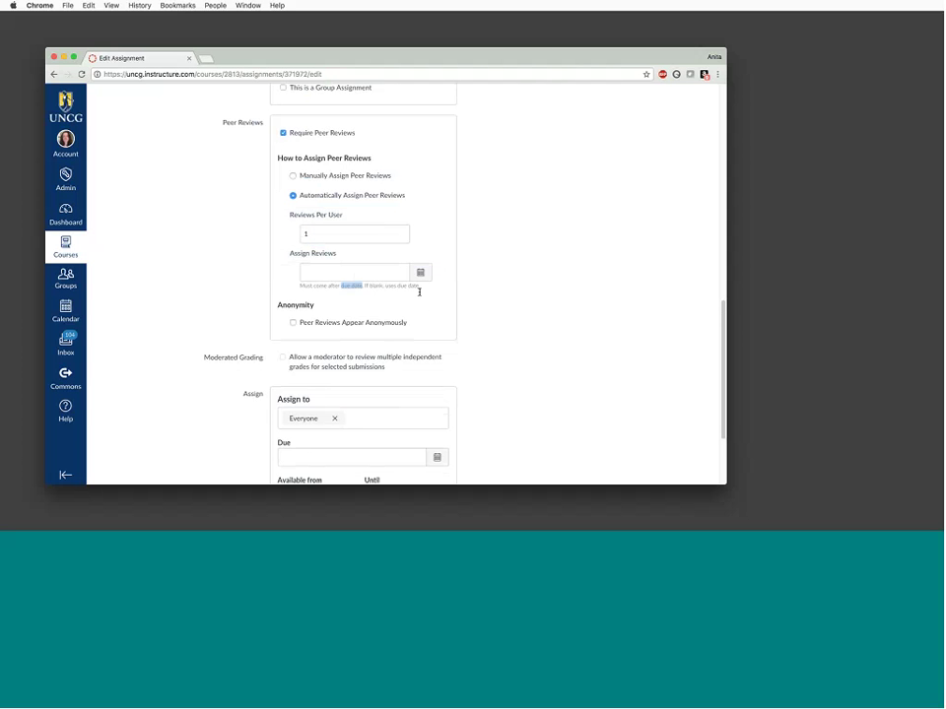
{"action": "left_click", "coordinate": [425, 290]}
- Pick March 15 in the Assign Reviews calendar and set the time to 5:00 pm
{"action": "left_click", "coordinate": [419, 272]}
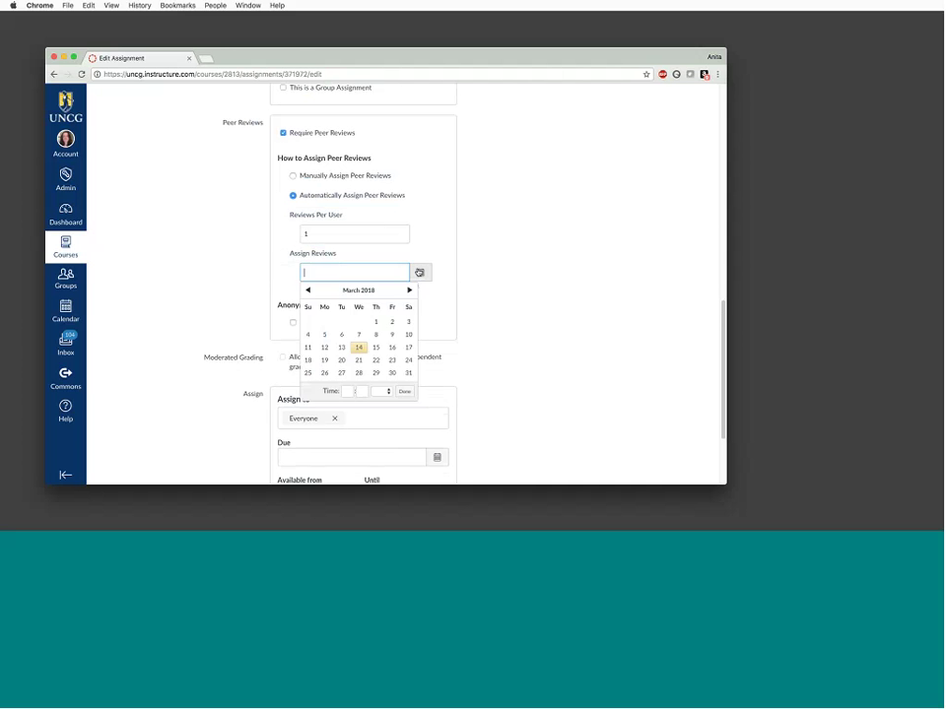
{"action": "scroll", "coordinate": [414, 323], "scroll_direction": "down", "scroll_amount": 2}
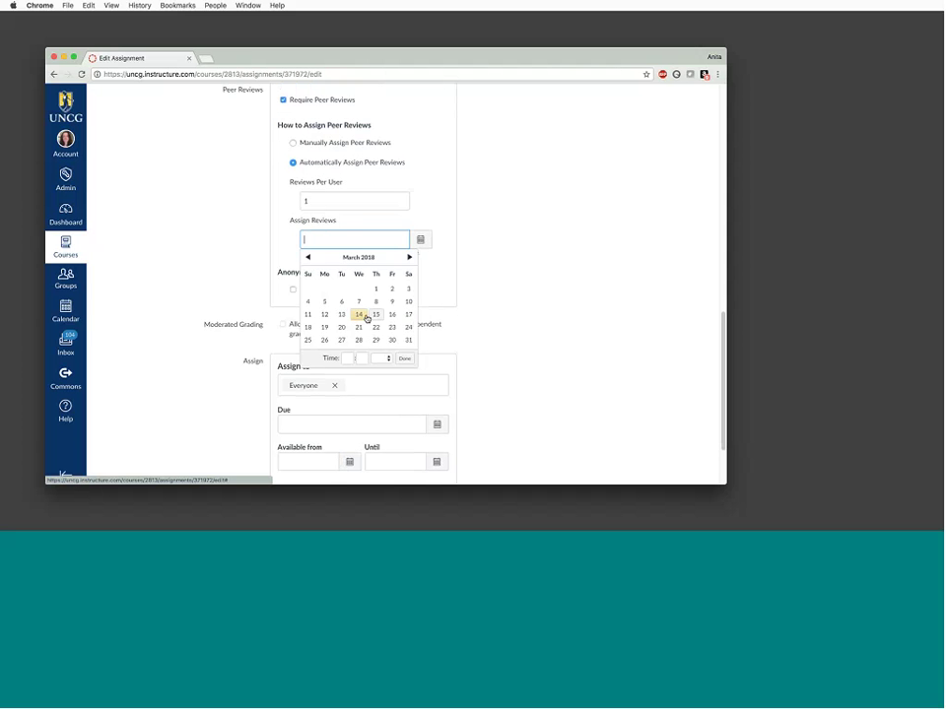
{"action": "left_click", "coordinate": [376, 315]}
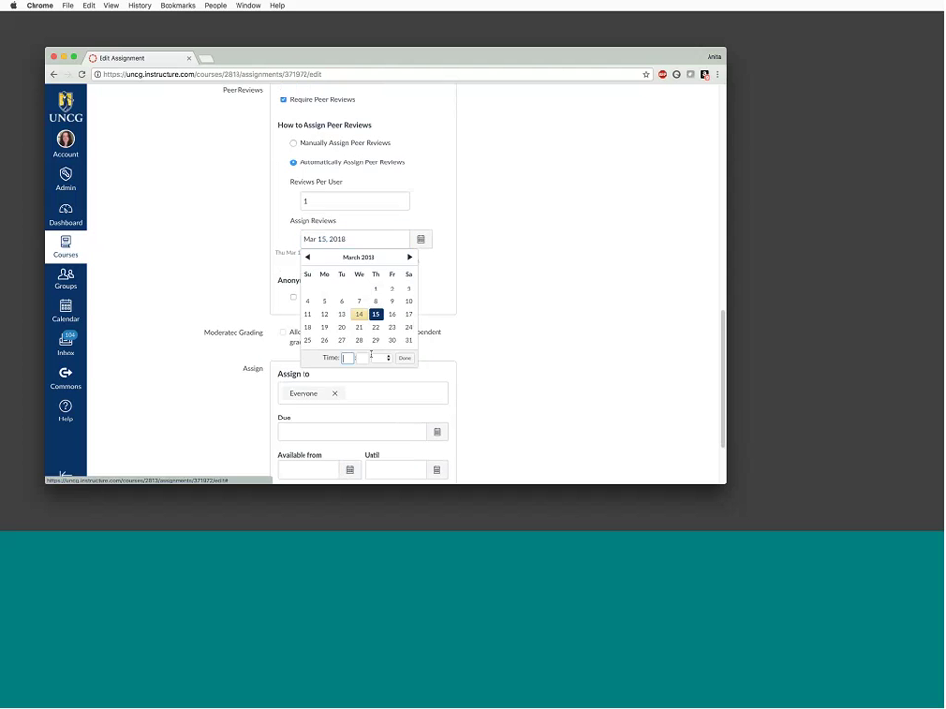
{"action": "type", "text": "5"}
{"action": "key", "text": "Tab"}
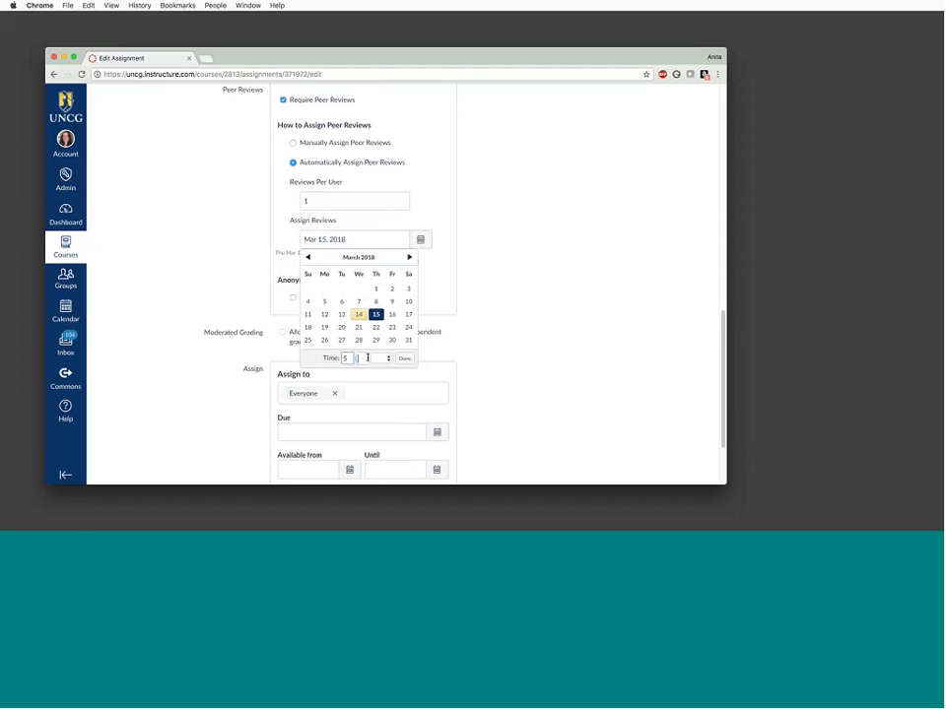
{"action": "left_click", "coordinate": [379, 357]}
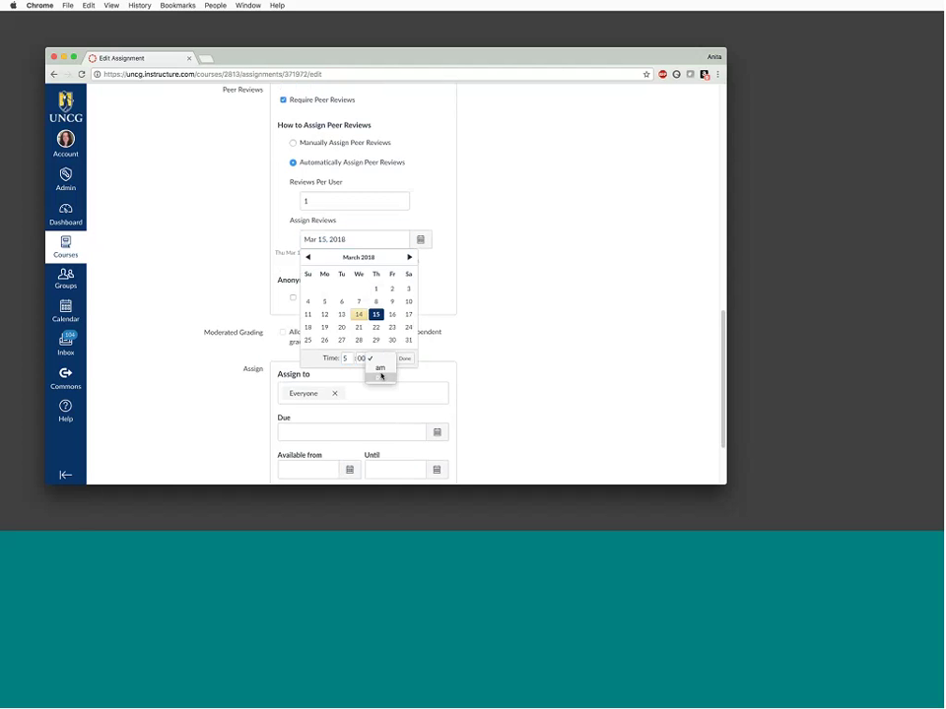
{"action": "left_click", "coordinate": [382, 377]}
{"action": "scroll", "coordinate": [346, 288], "scroll_direction": "down", "scroll_amount": 1}
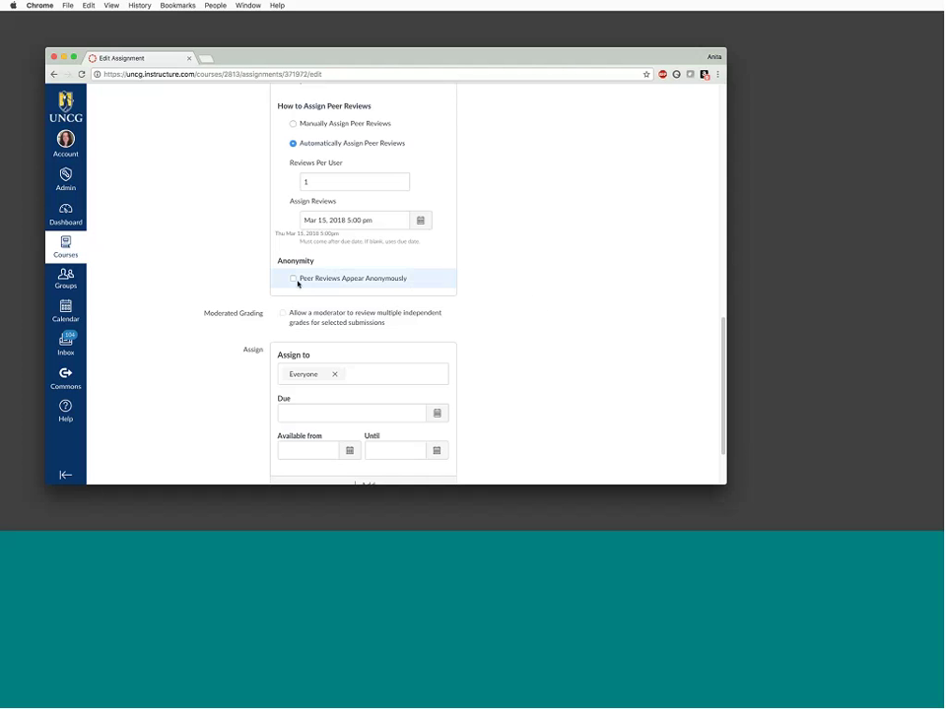
{"action": "scroll", "coordinate": [279, 293], "scroll_direction": "down", "scroll_amount": 2}
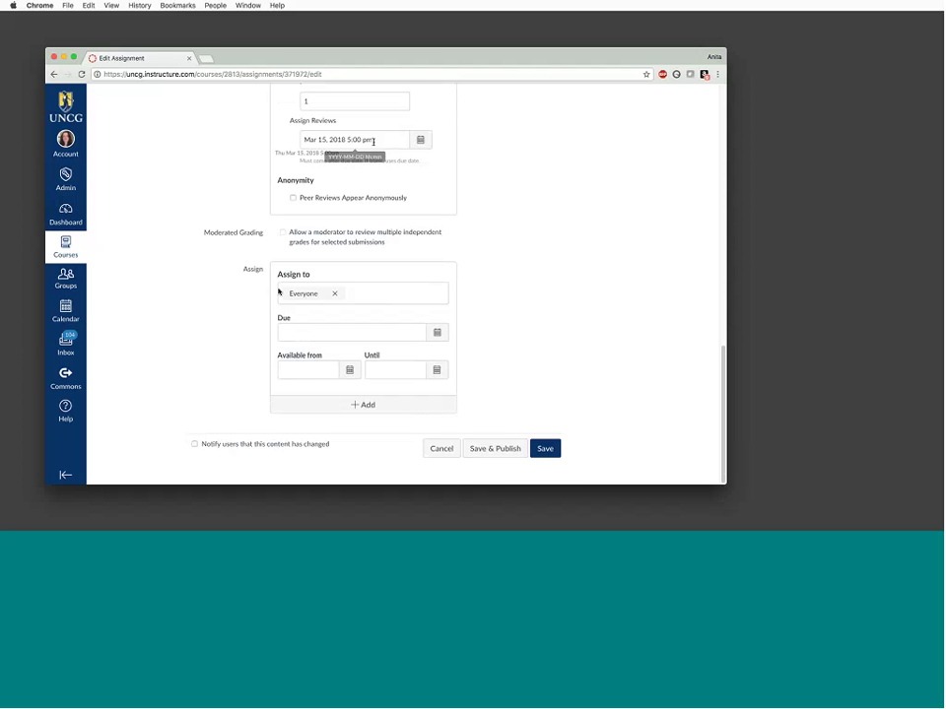
{"action": "left_click_drag", "start_coordinate": [374, 141], "coordinate": [274, 138]}
{"action": "key", "text": "super+c"}
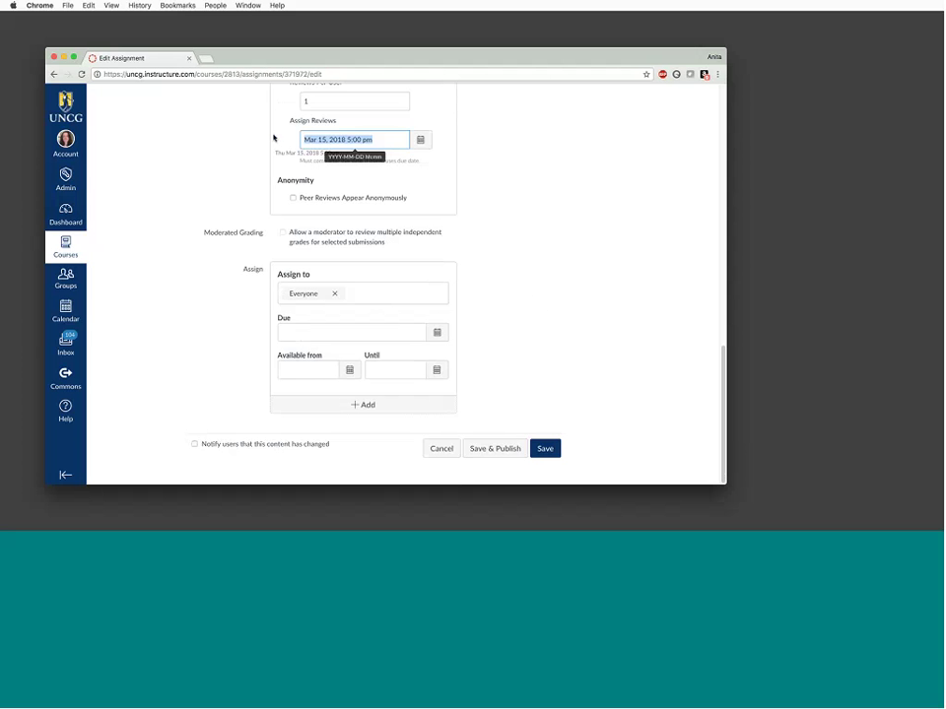
{"action": "left_click", "coordinate": [310, 331]}
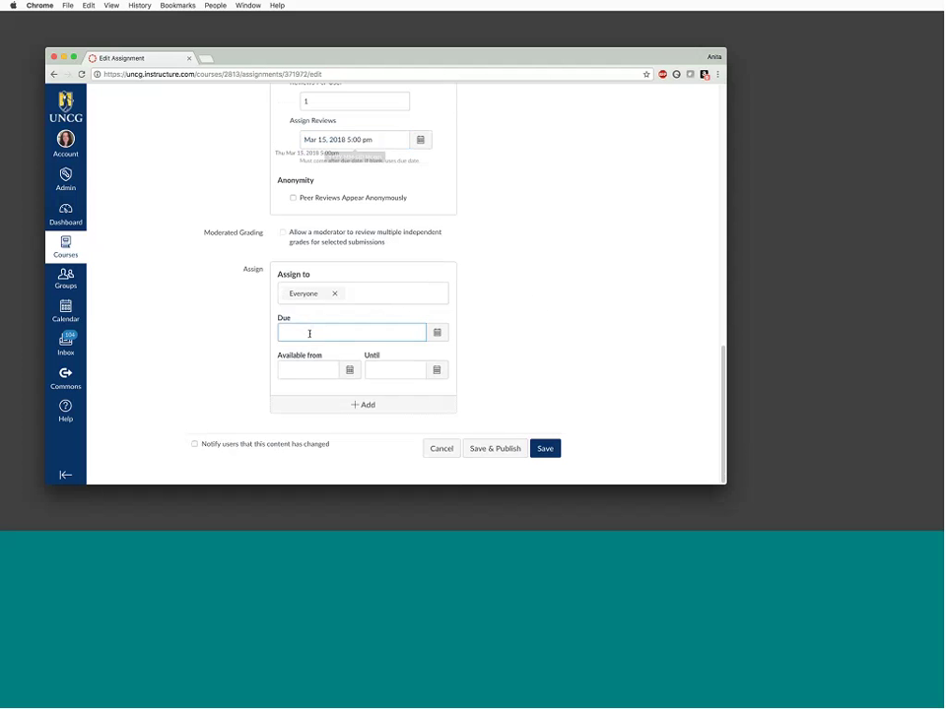
{"action": "key", "text": "super+v"}
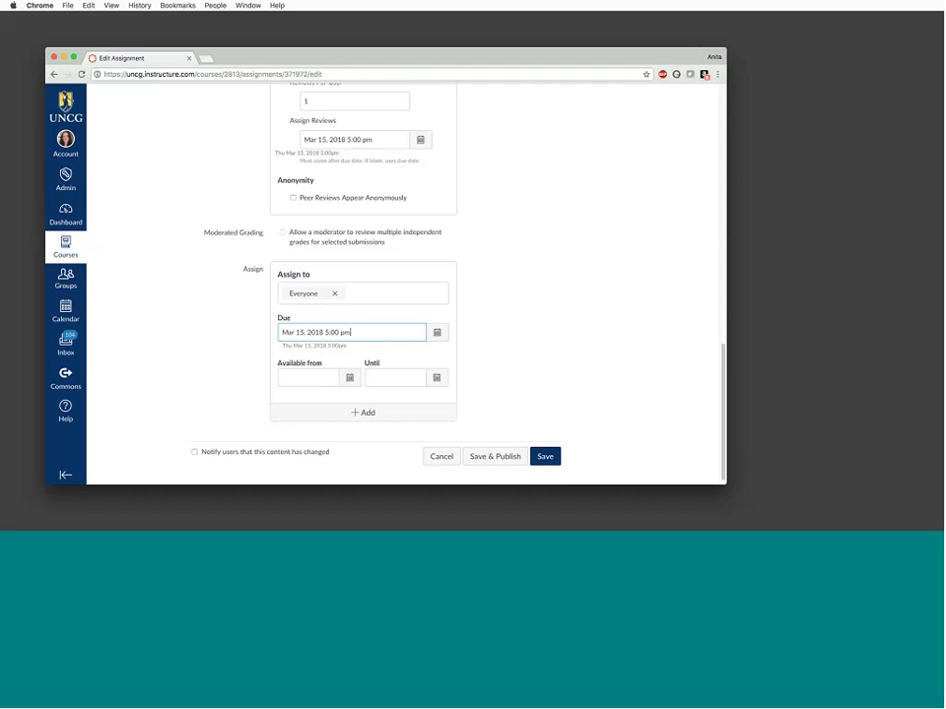
{"action": "scroll", "coordinate": [480, 310], "scroll_direction": "up", "scroll_amount": 5}
{"action": "scroll", "coordinate": [480, 309], "scroll_direction": "down", "scroll_amount": 5}
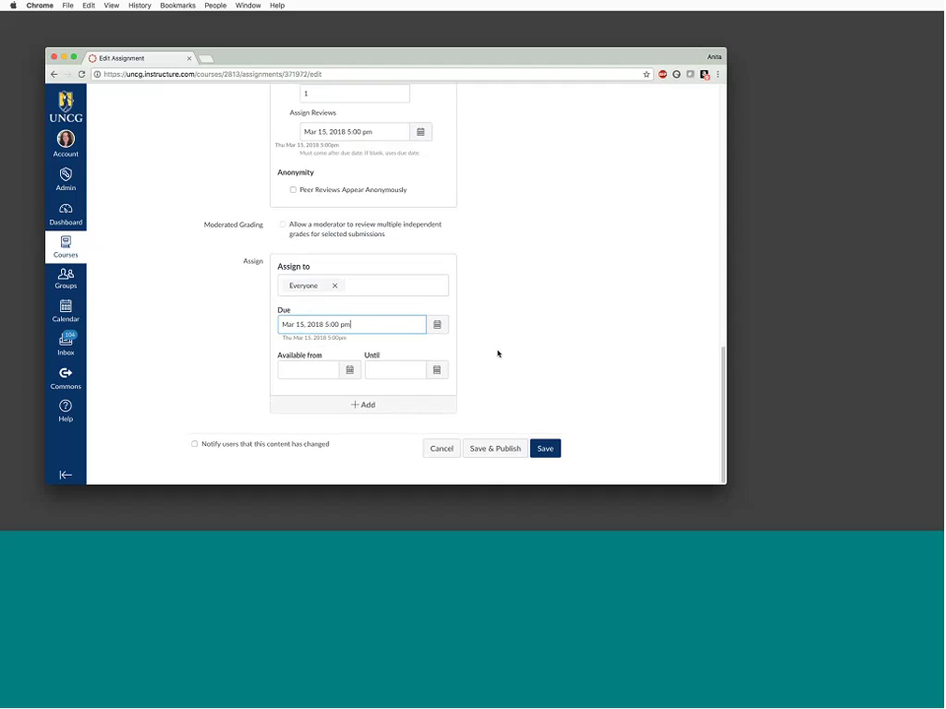
- Save and publish the Peer Review Webinar assignment: 100 points, due Mar 15 at 5pm
{"action": "left_click", "coordinate": [504, 450]}
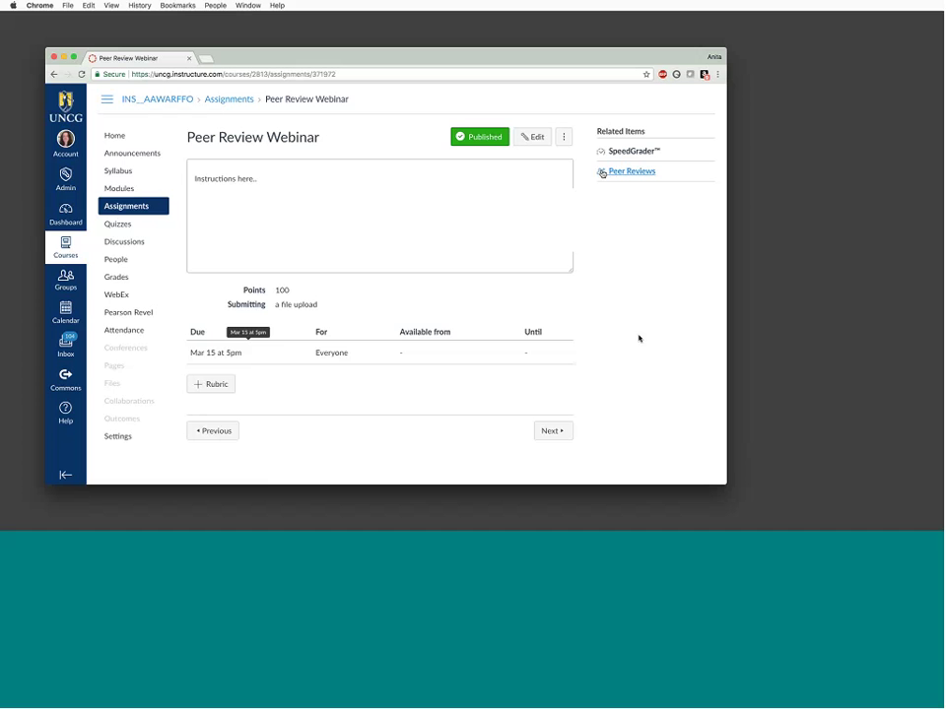
- Re-edit Peer Review Webinar, checking automatic peer reviews and the Mar 15 5pm due date, then save
{"action": "left_click", "coordinate": [536, 137]}
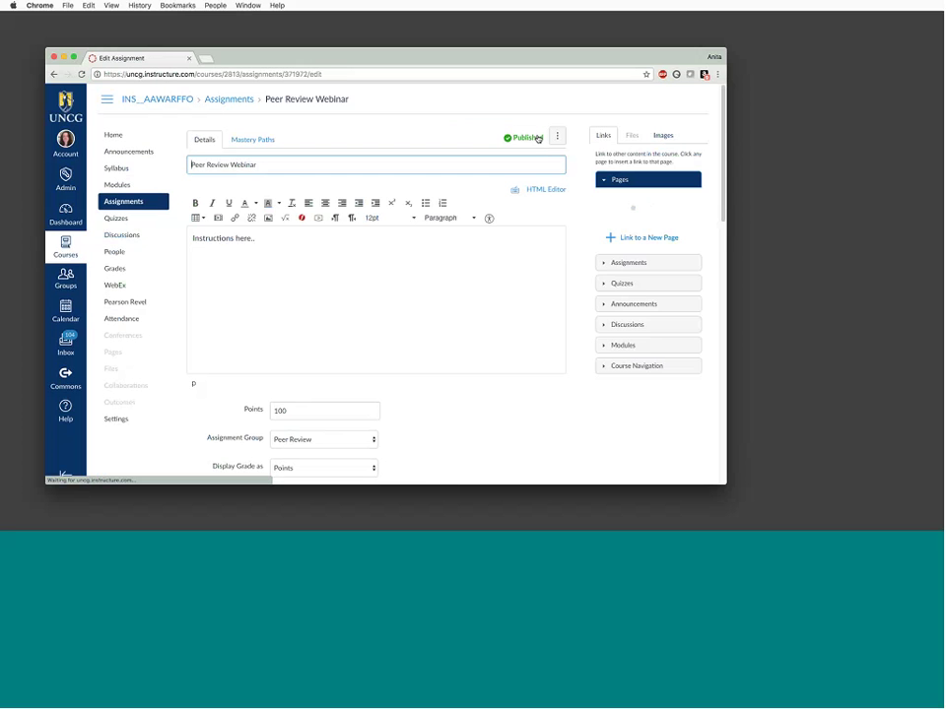
{"action": "scroll", "coordinate": [509, 431], "scroll_direction": "down", "scroll_amount": 10}
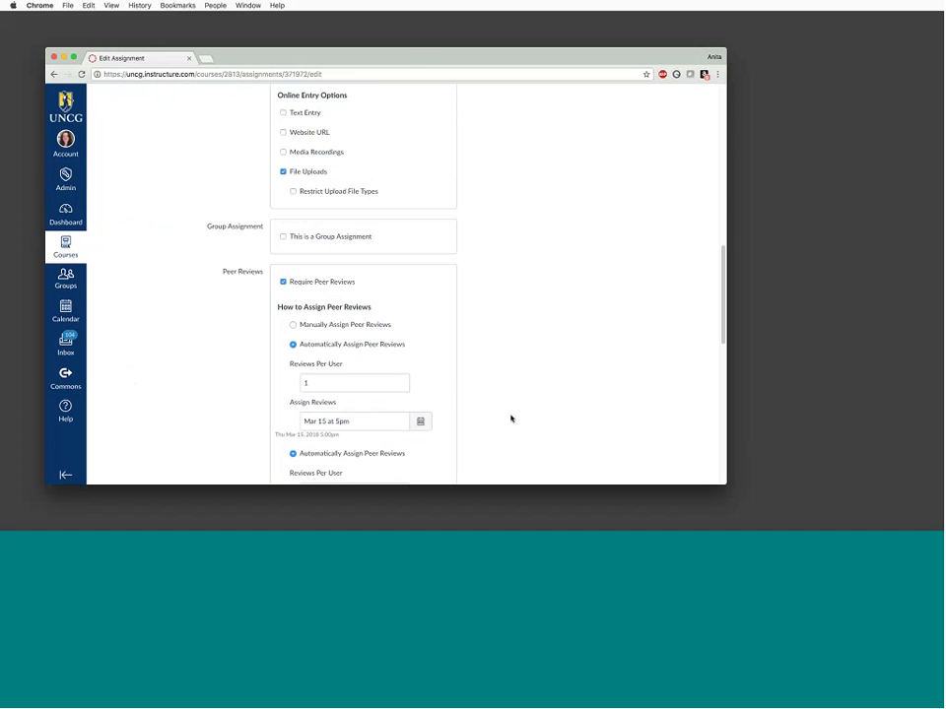
{"action": "scroll", "coordinate": [510, 419], "scroll_direction": "down", "scroll_amount": 3}
{"action": "scroll", "coordinate": [509, 346], "scroll_direction": "up", "scroll_amount": 8}
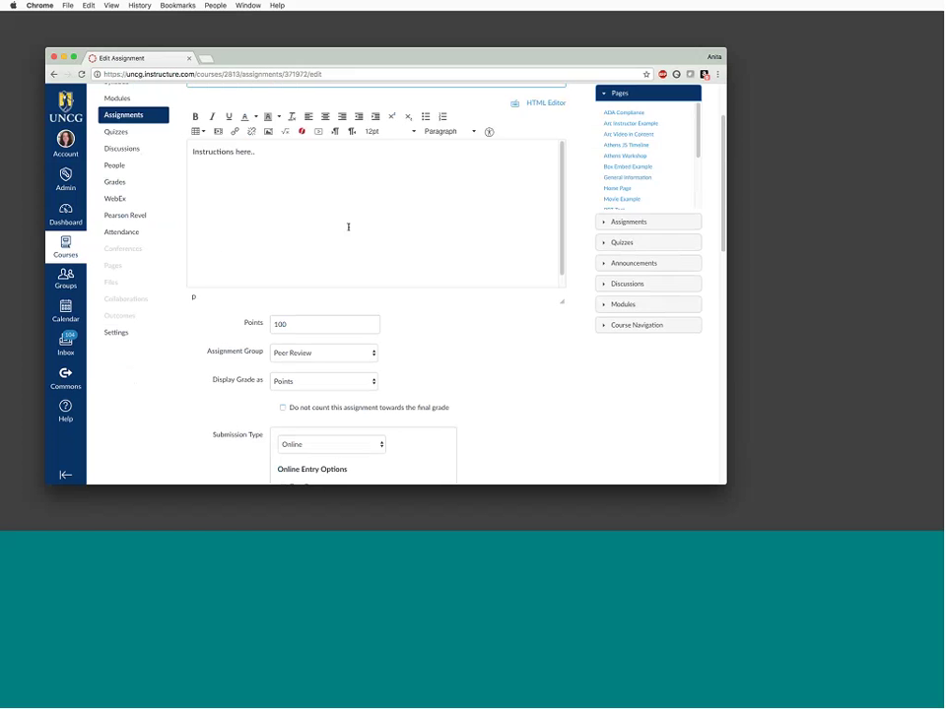
{"action": "scroll", "coordinate": [498, 372], "scroll_direction": "down", "scroll_amount": 10}
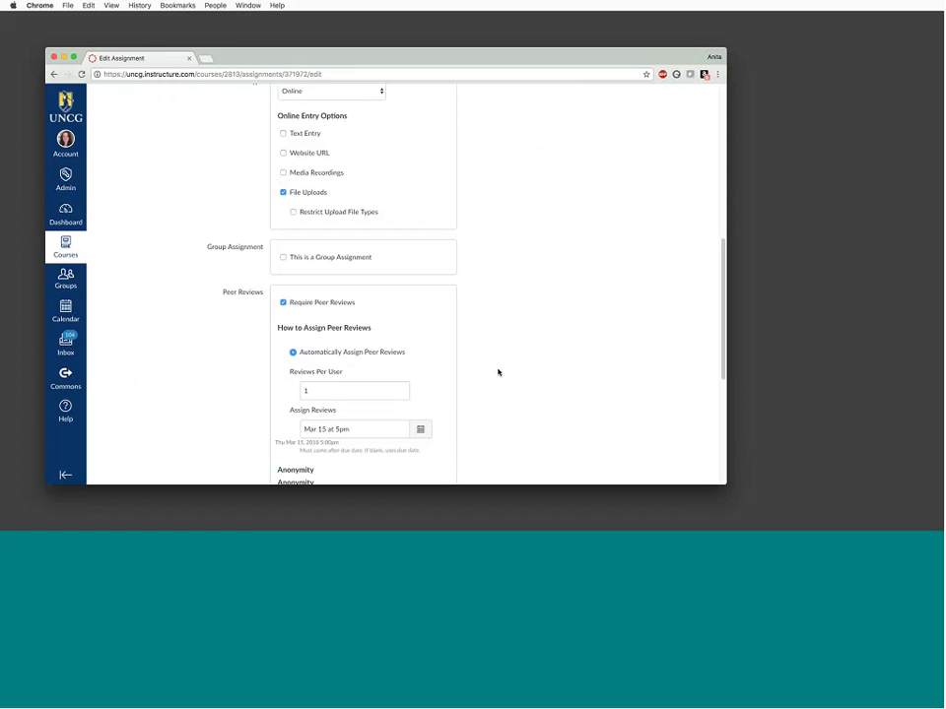
{"action": "scroll", "coordinate": [499, 372], "scroll_direction": "down", "scroll_amount": 5}
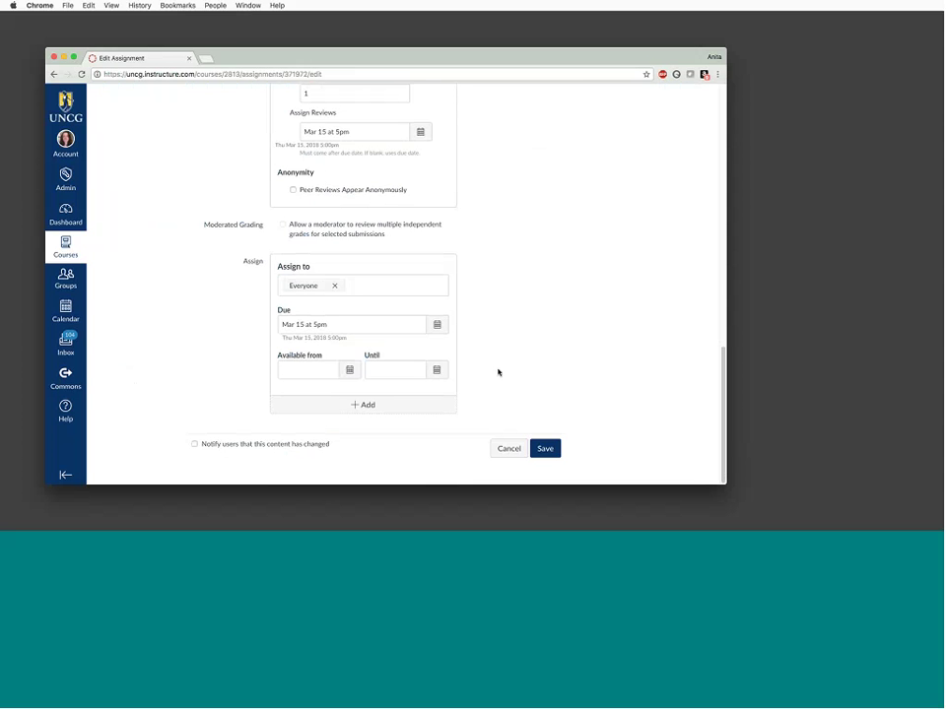
{"action": "left_click_drag", "start_coordinate": [282, 324], "coordinate": [584, 325]}
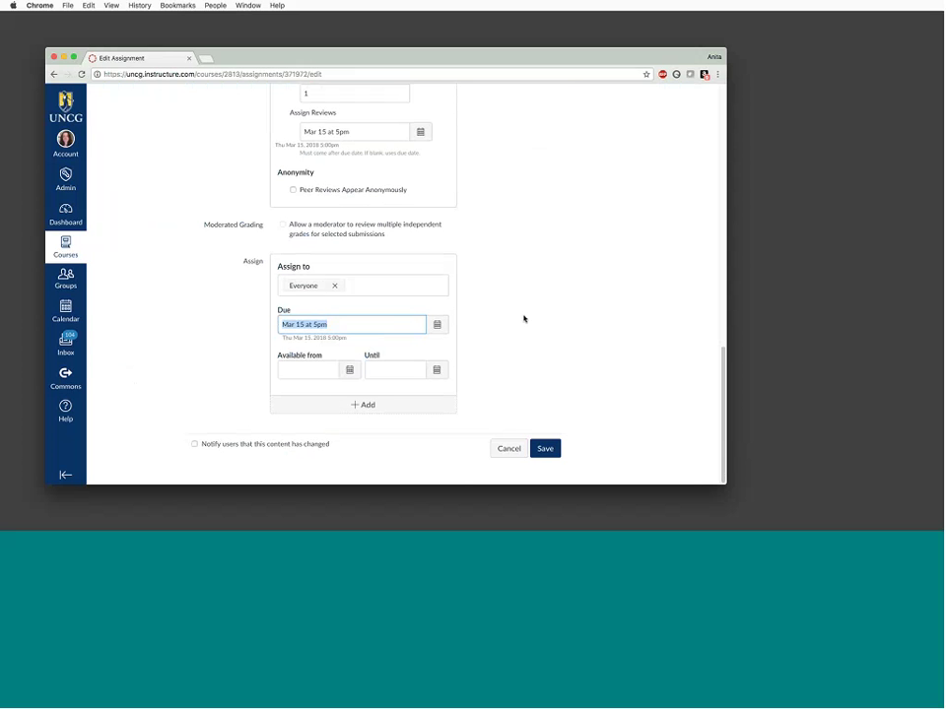
{"action": "scroll", "coordinate": [493, 296], "scroll_direction": "up", "scroll_amount": 5}
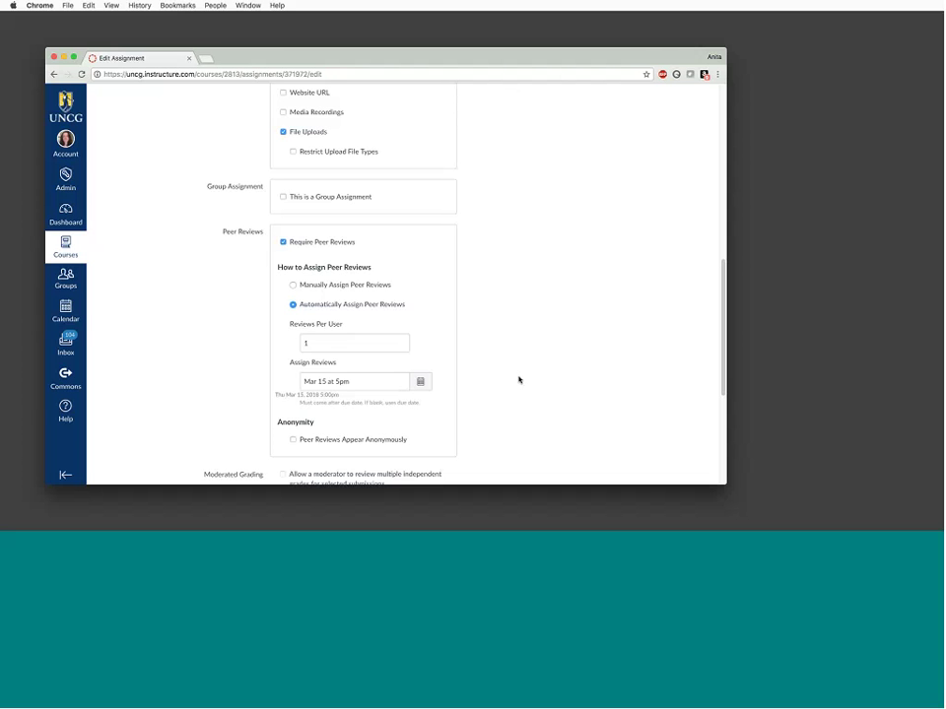
{"action": "scroll", "coordinate": [519, 379], "scroll_direction": "down", "scroll_amount": 2}
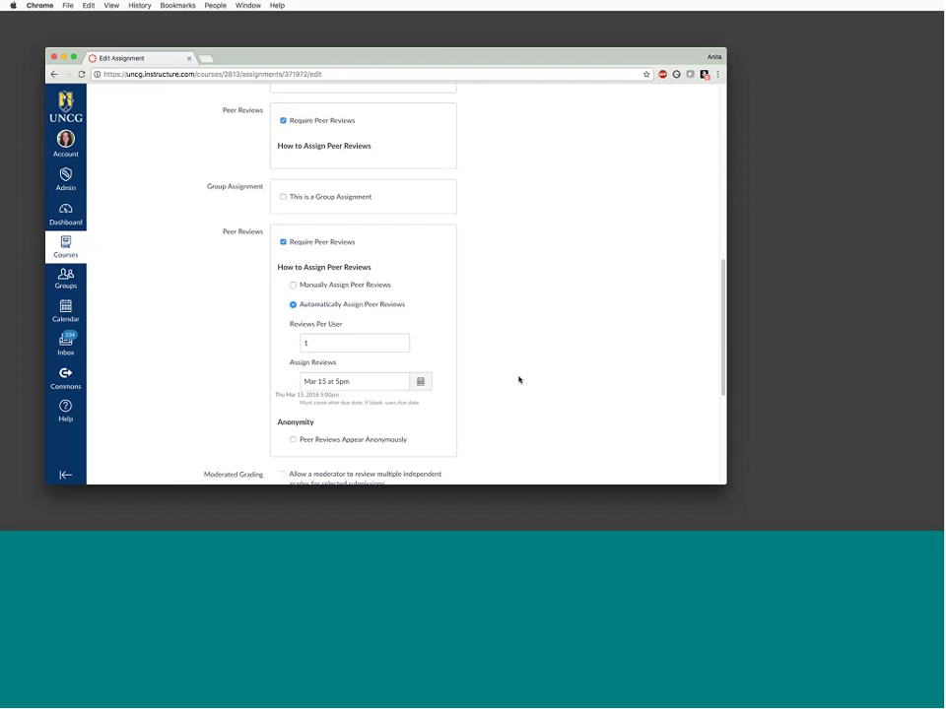
{"action": "scroll", "coordinate": [519, 379], "scroll_direction": "down", "scroll_amount": 3}
{"action": "key", "text": "Tab"}
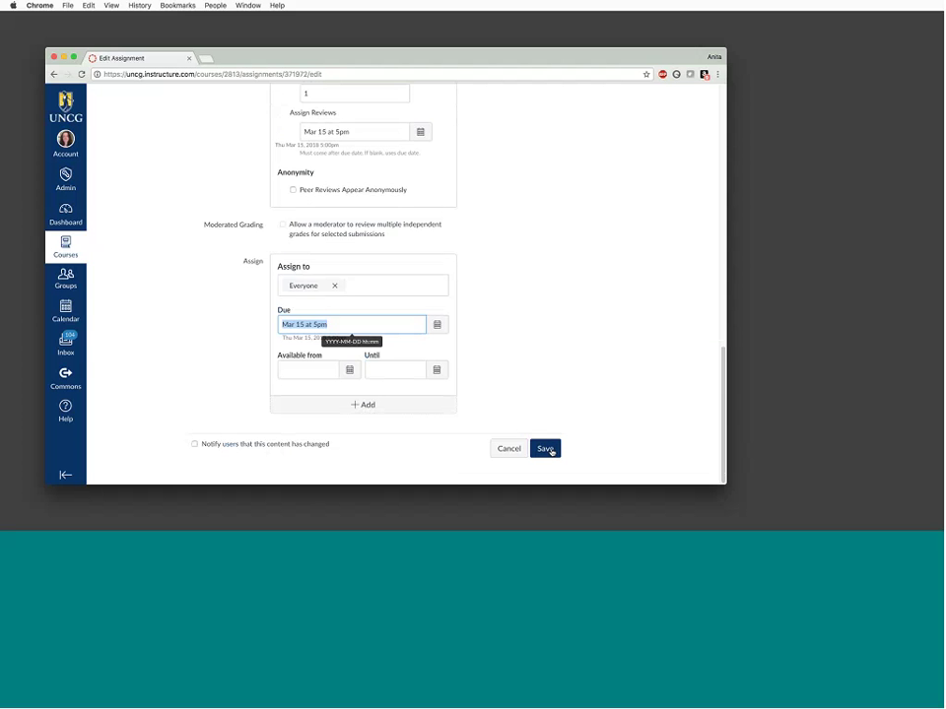
{"action": "left_click", "coordinate": [547, 448]}
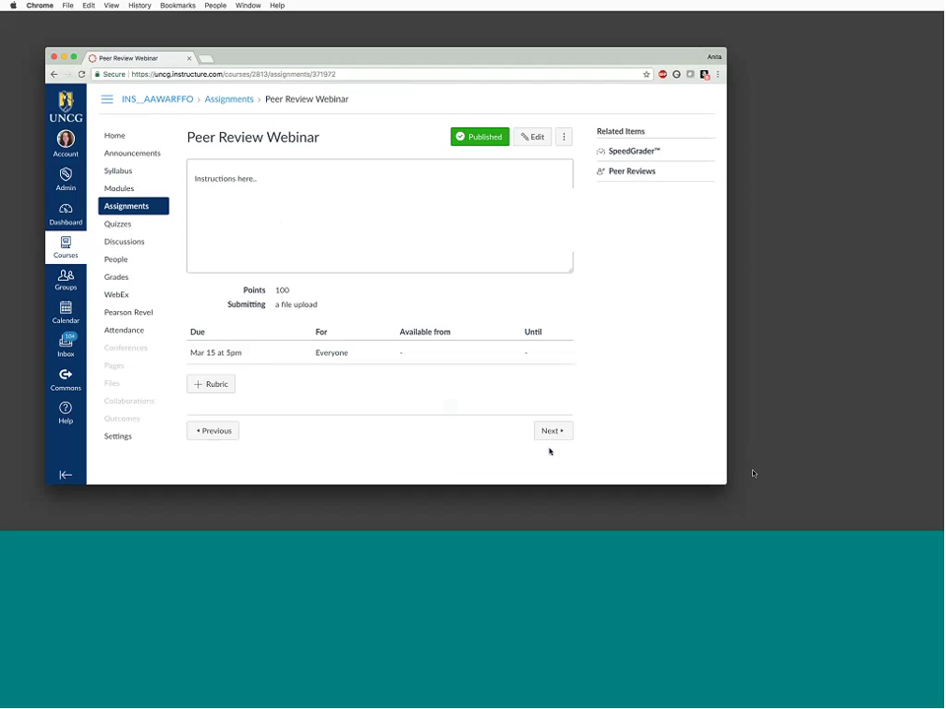
- Enlarge the Chrome window showing the published Peer Review Webinar assignment
{"action": "left_click_drag", "start_coordinate": [753, 474], "coordinate": [794, 510]}
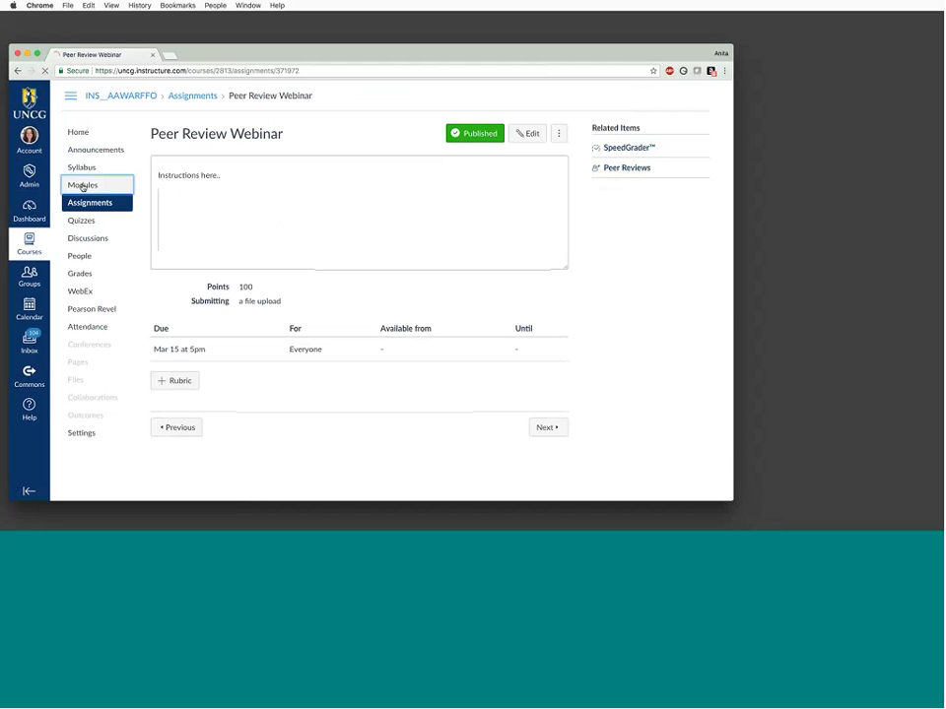
- Go from Modules to Peer Review- Complete Example and open its Peer Reviews page
{"action": "left_click", "coordinate": [82, 186]}
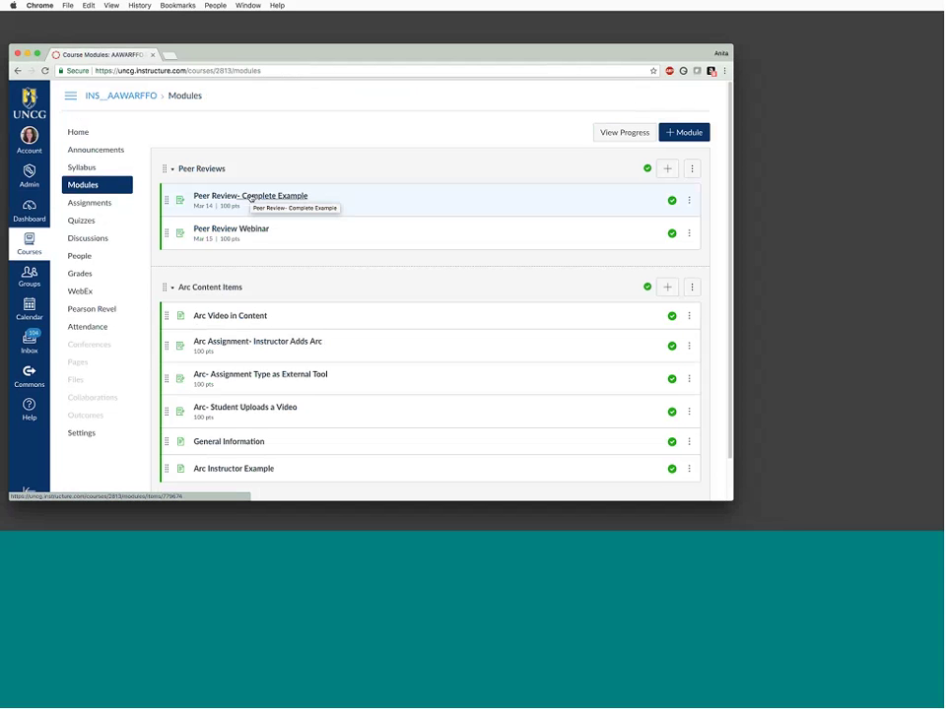
{"action": "left_click", "coordinate": [251, 198]}
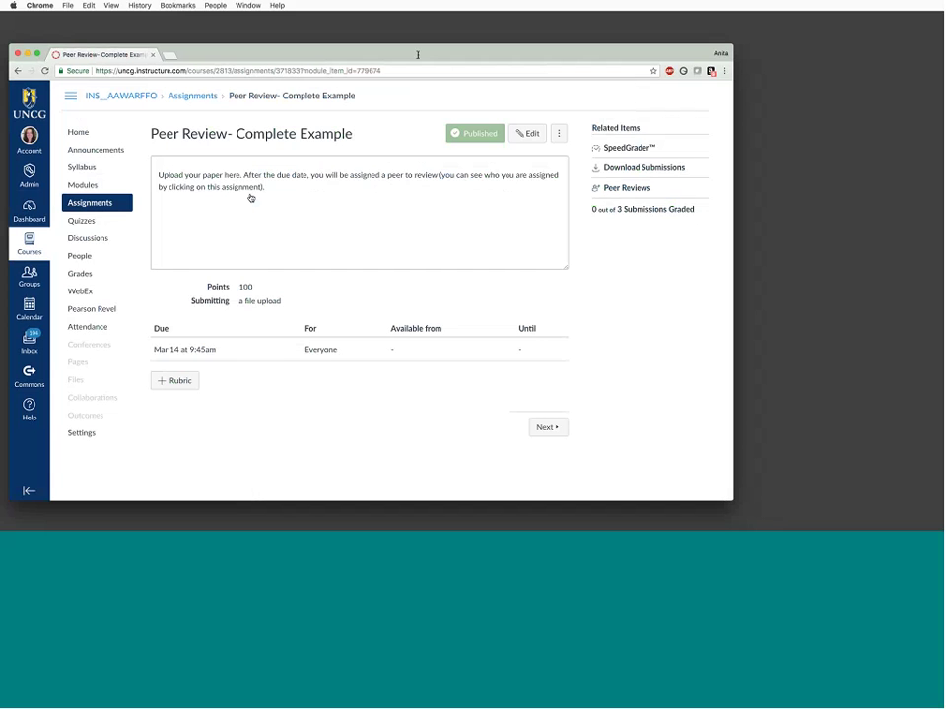
{"action": "left_click", "coordinate": [629, 189]}
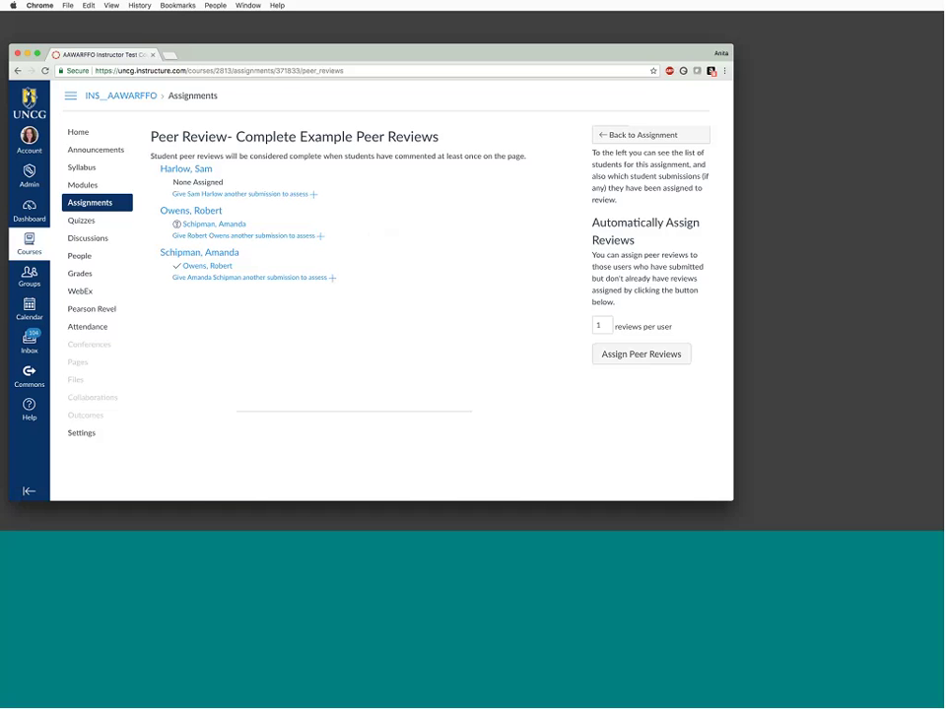
- Check the completed review's comment "Overall great job." in Submission Details, then return to Assignments
{"action": "left_click", "coordinate": [217, 267]}
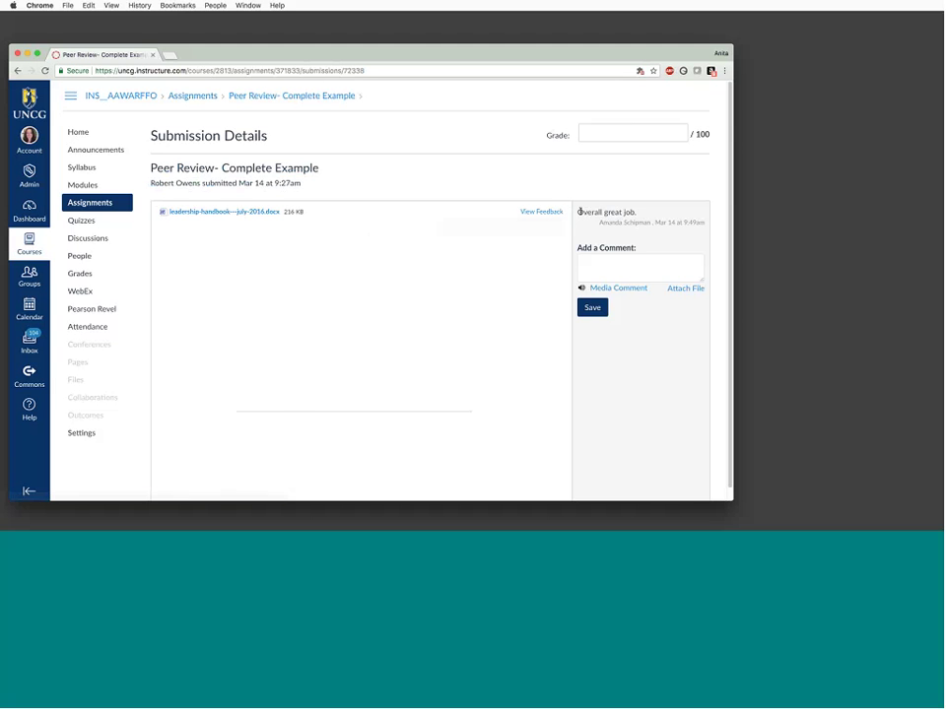
{"action": "left_click_drag", "start_coordinate": [580, 212], "coordinate": [642, 213]}
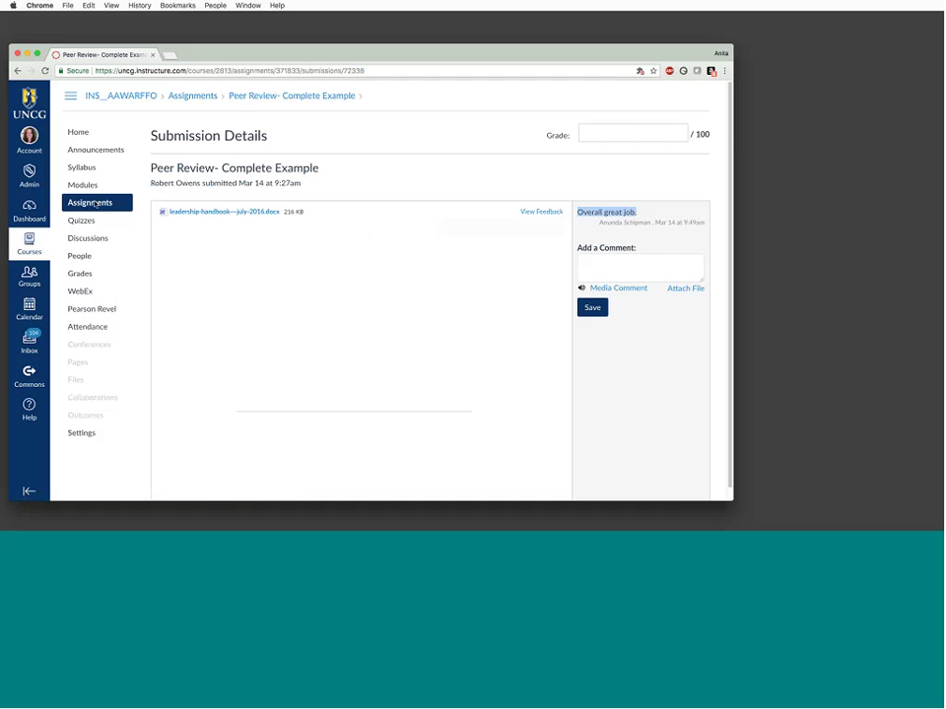
{"action": "left_click", "coordinate": [96, 203]}
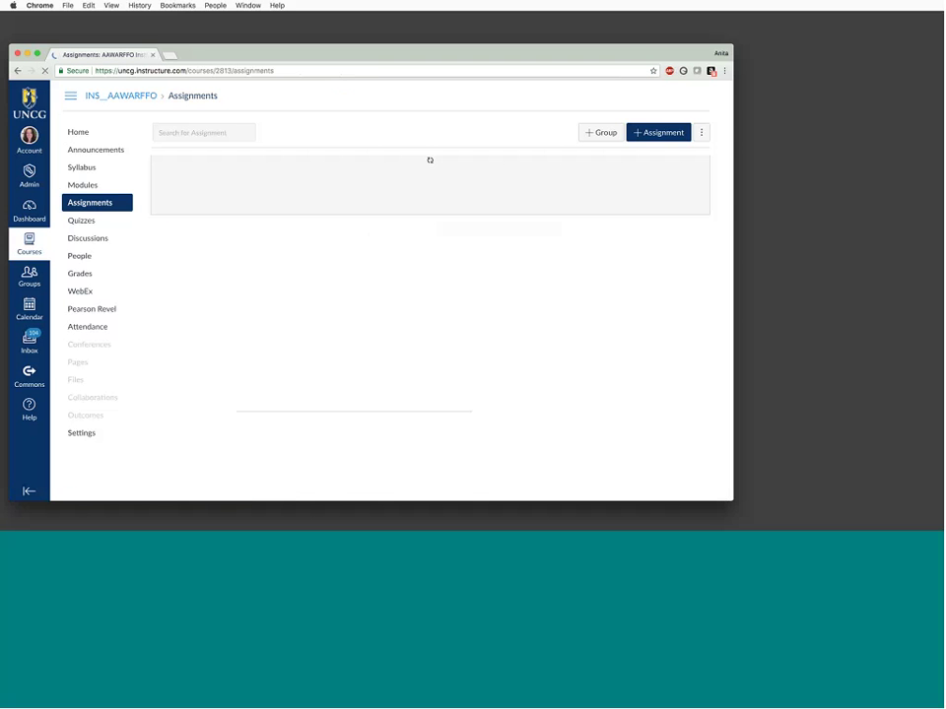
- Open Peer Review- Complete Example in SpeedGrader and make the browser window slightly smaller
{"action": "left_click", "coordinate": [266, 198]}
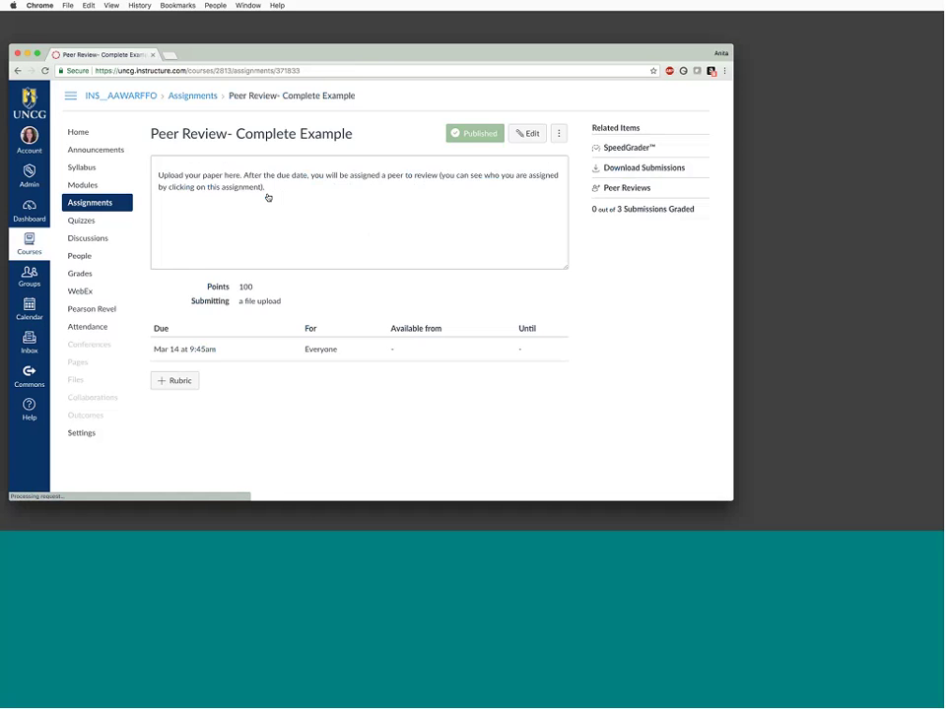
{"action": "left_click", "coordinate": [627, 148]}
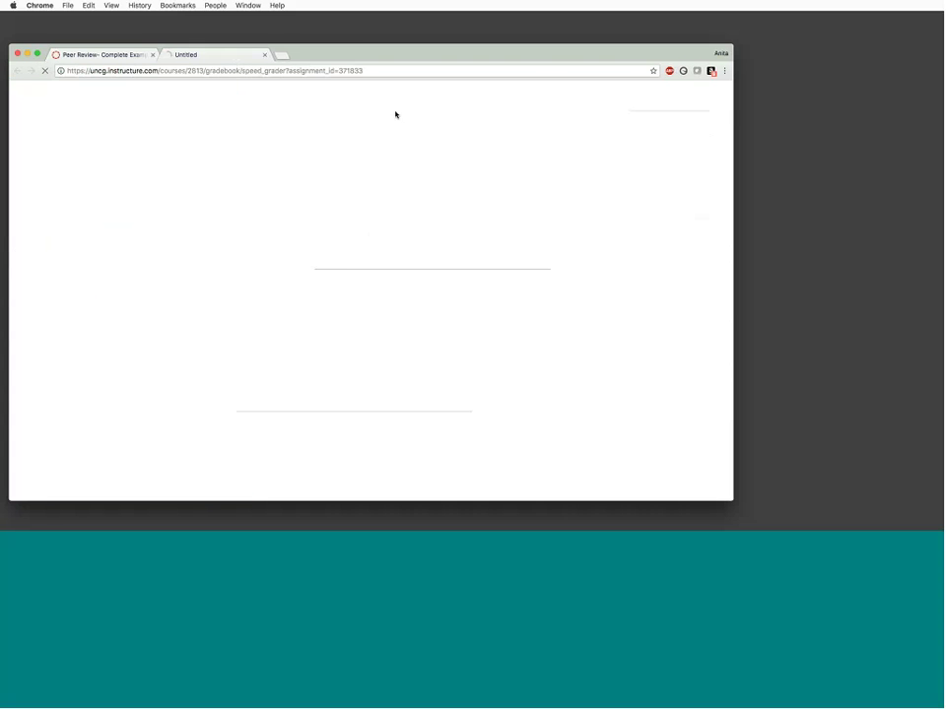
{"action": "left_click_drag", "start_coordinate": [638, 48], "coordinate": [628, 49]}
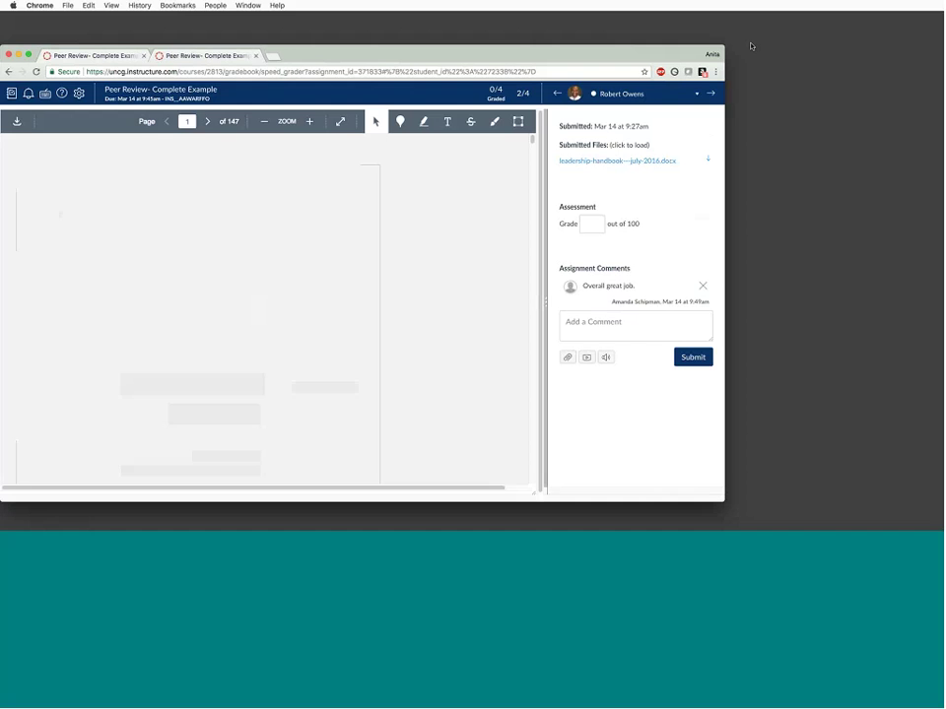
{"action": "left_click_drag", "start_coordinate": [635, 59], "coordinate": [656, 49]}
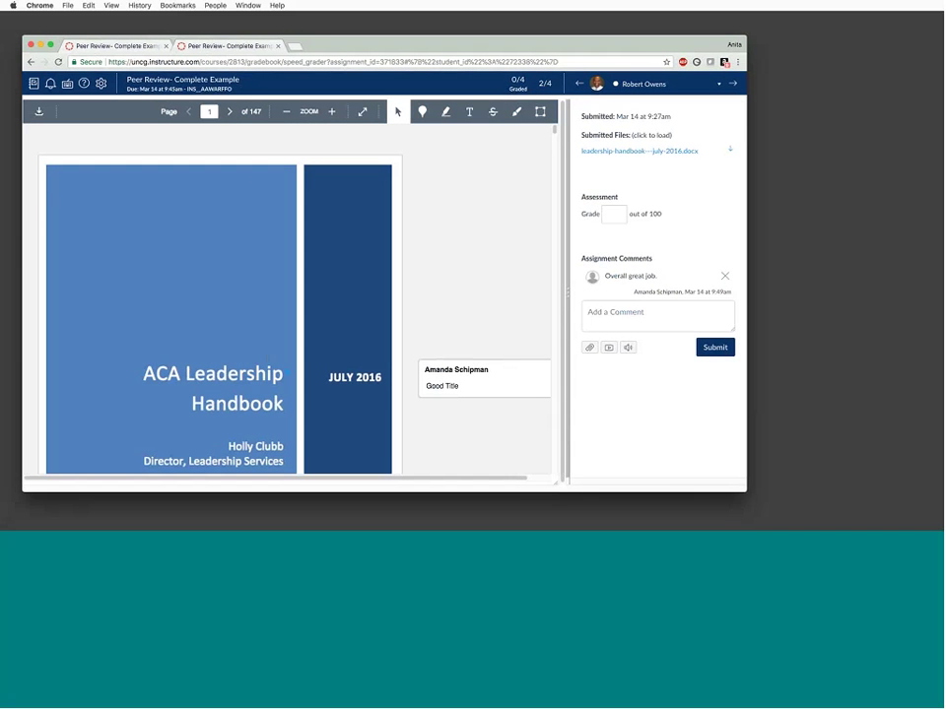
{"action": "left_click_drag", "start_coordinate": [745, 491], "coordinate": [684, 481]}
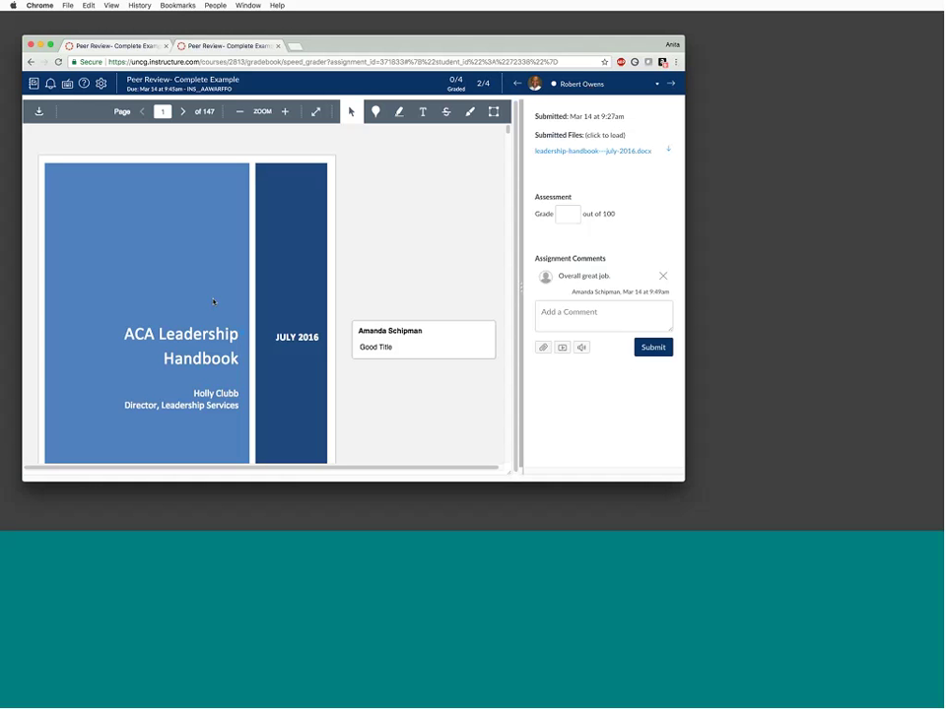
- Grade the handbook submission 98 out of 100
{"action": "left_click", "coordinate": [571, 214]}
{"action": "type", "text": "98"}
{"action": "left_click", "coordinate": [606, 313]}
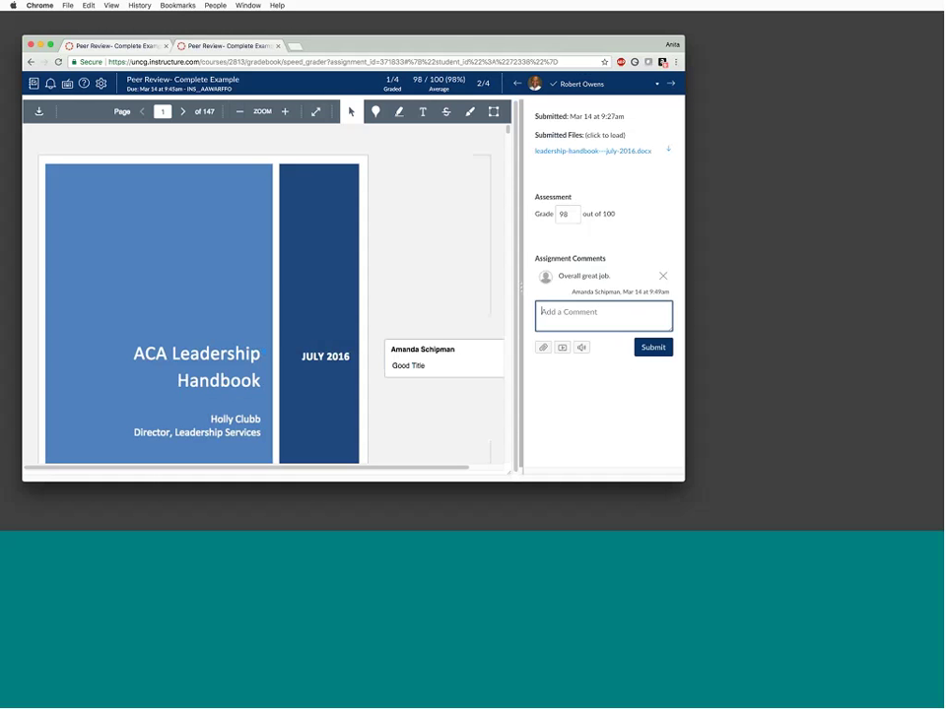
- Review the existing "Overall great job." comment and submit a new comment on the submission
{"action": "left_click_drag", "start_coordinate": [559, 276], "coordinate": [613, 276]}
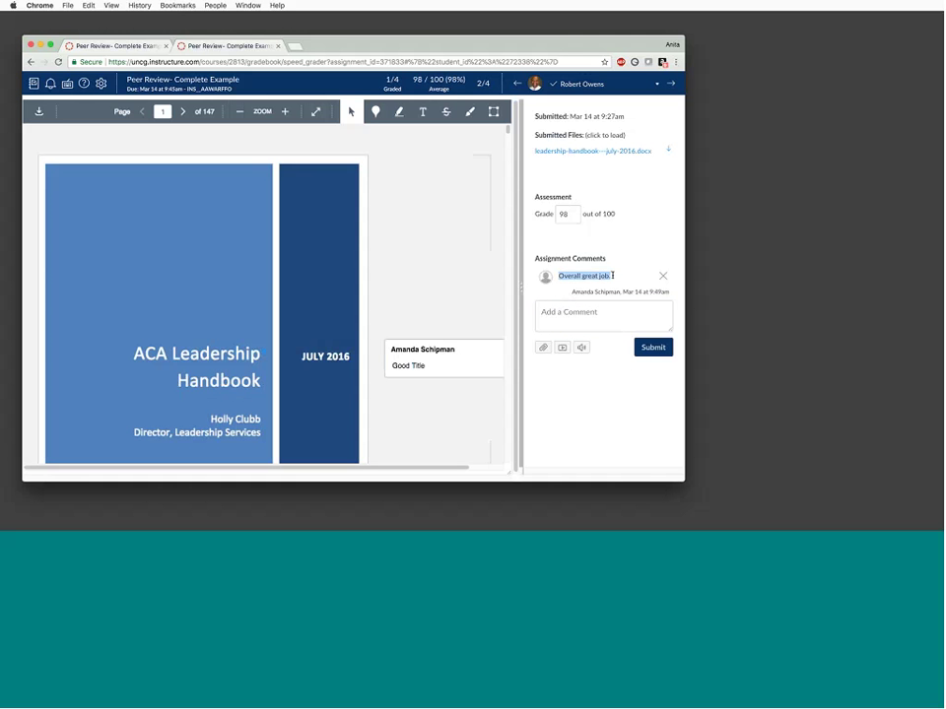
{"action": "left_click", "coordinate": [613, 276]}
{"action": "left_click", "coordinate": [594, 316]}
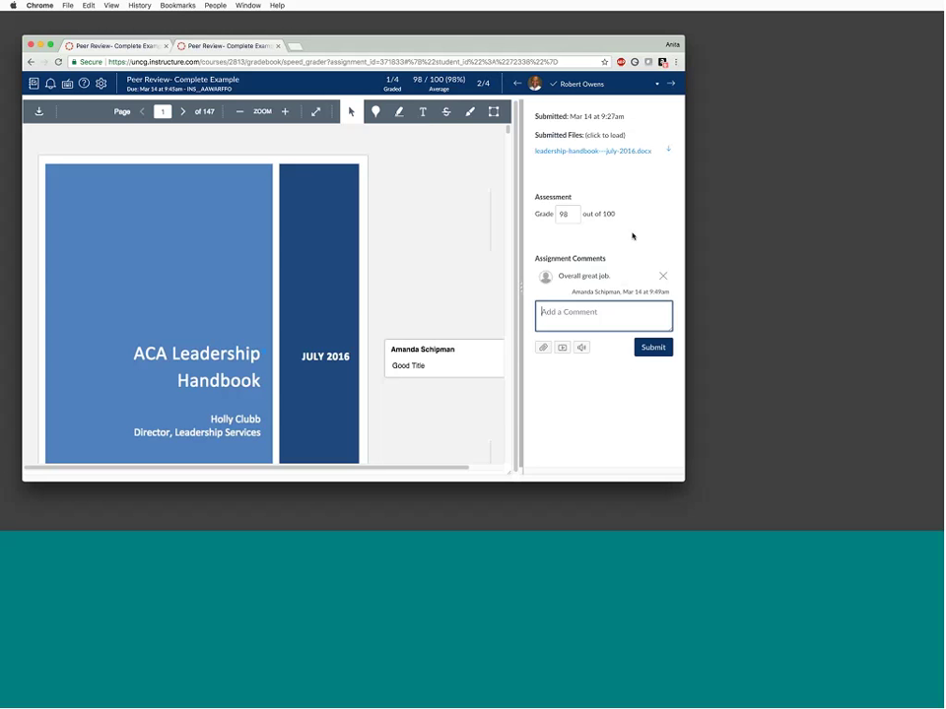
{"action": "left_click", "coordinate": [648, 353]}
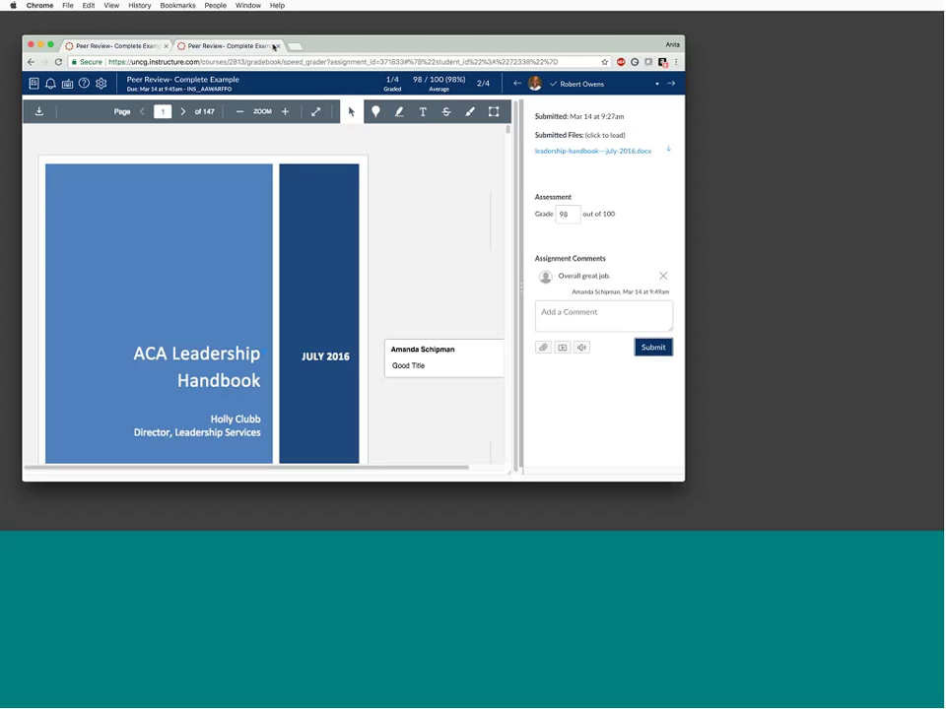
- Close SpeedGrader and open the Peer Review- Complete Example peer review assignments list
{"action": "left_click", "coordinate": [276, 46]}
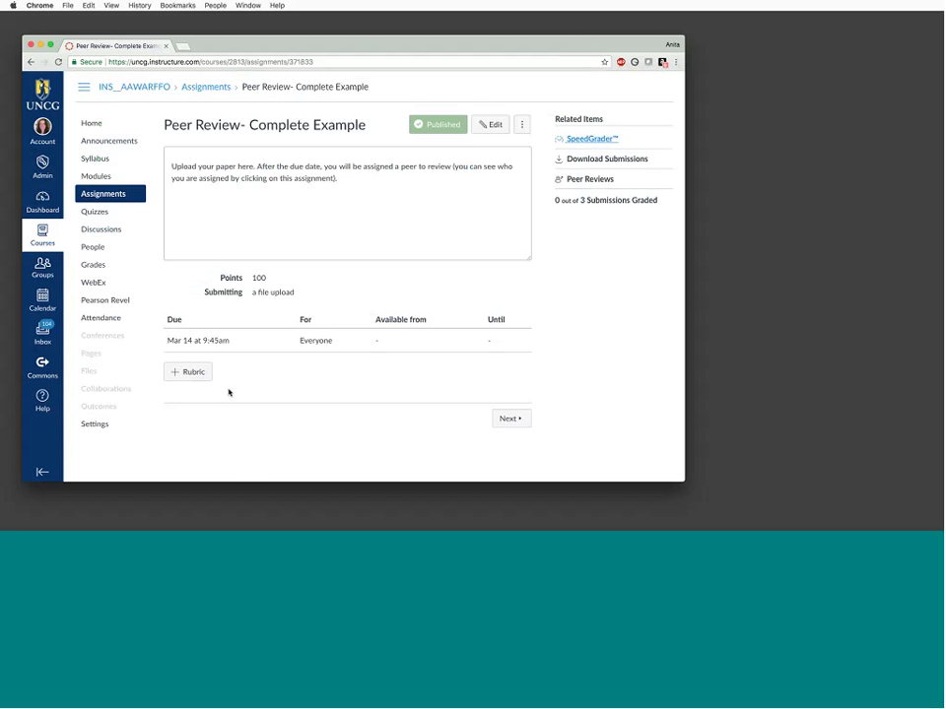
{"action": "left_click", "coordinate": [579, 180]}
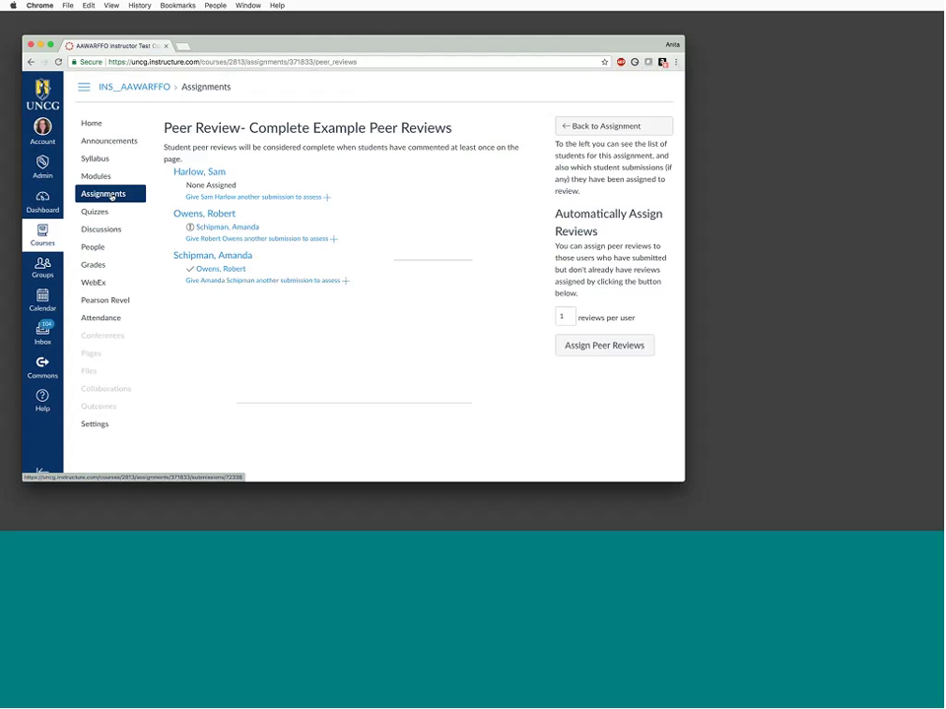
- Go through Assignments to the Course Details in the course Settings
{"action": "left_click", "coordinate": [111, 195]}
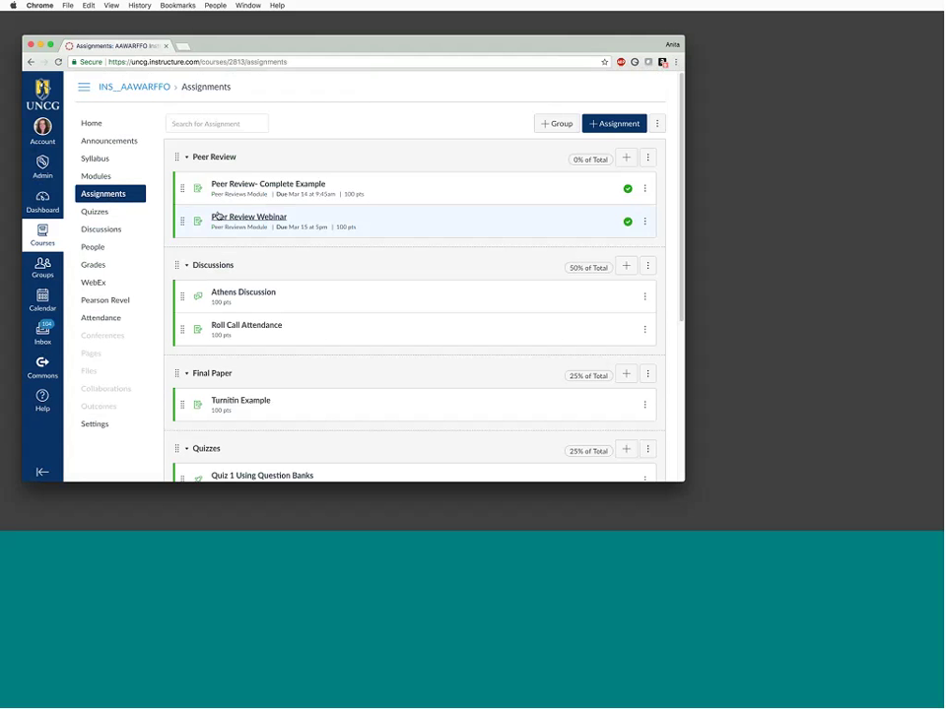
{"action": "left_click", "coordinate": [91, 426]}
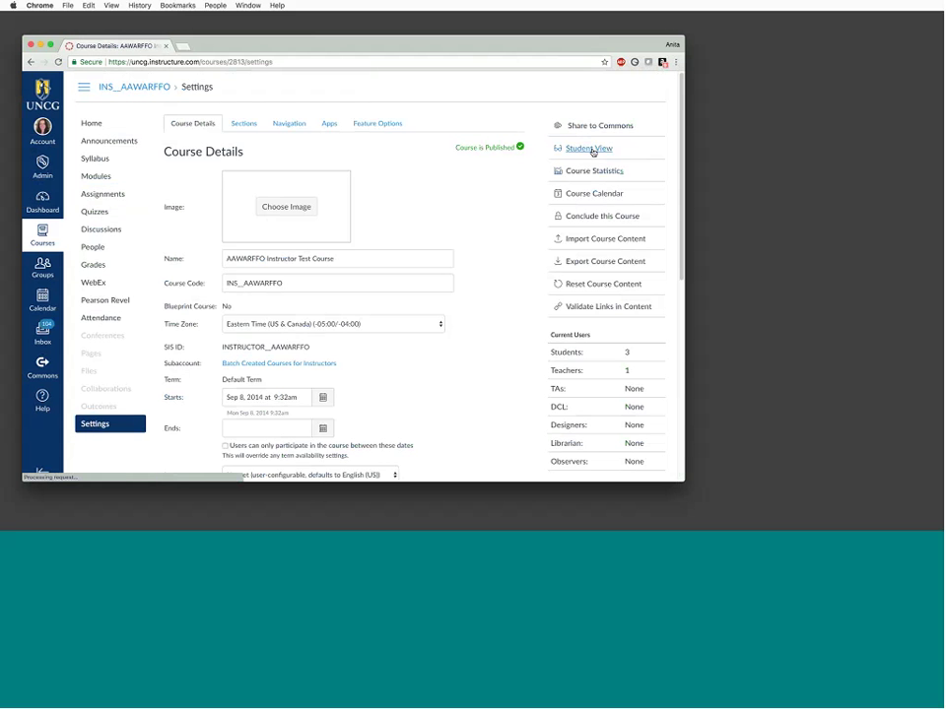
- In Student View, open Peer Review- Complete Example and confirm it shows no assigned peer reviews
{"action": "left_click", "coordinate": [591, 149]}
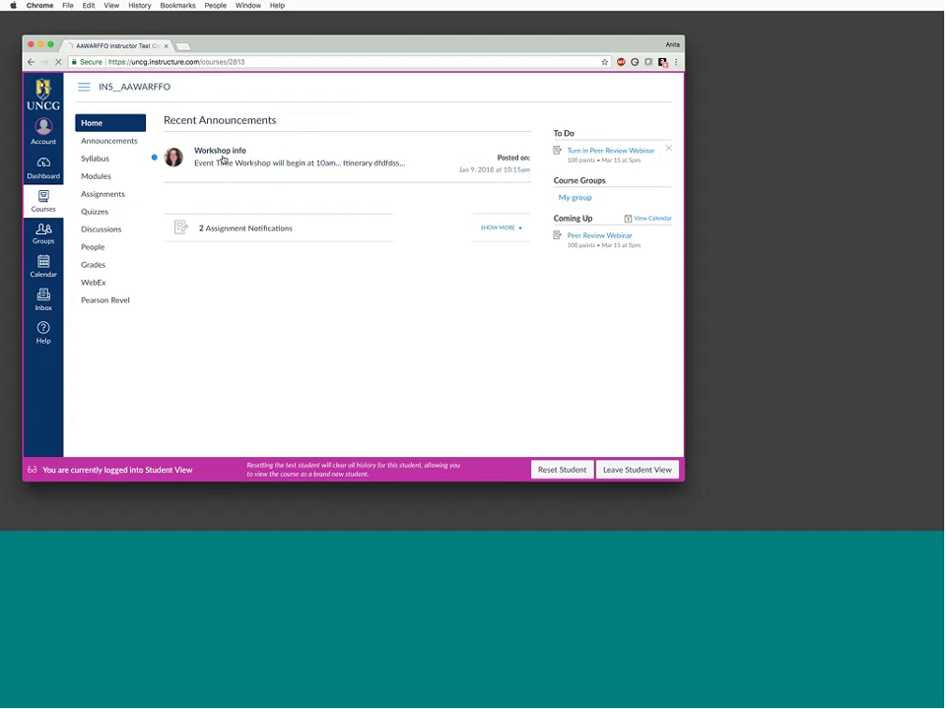
{"action": "left_click", "coordinate": [100, 193]}
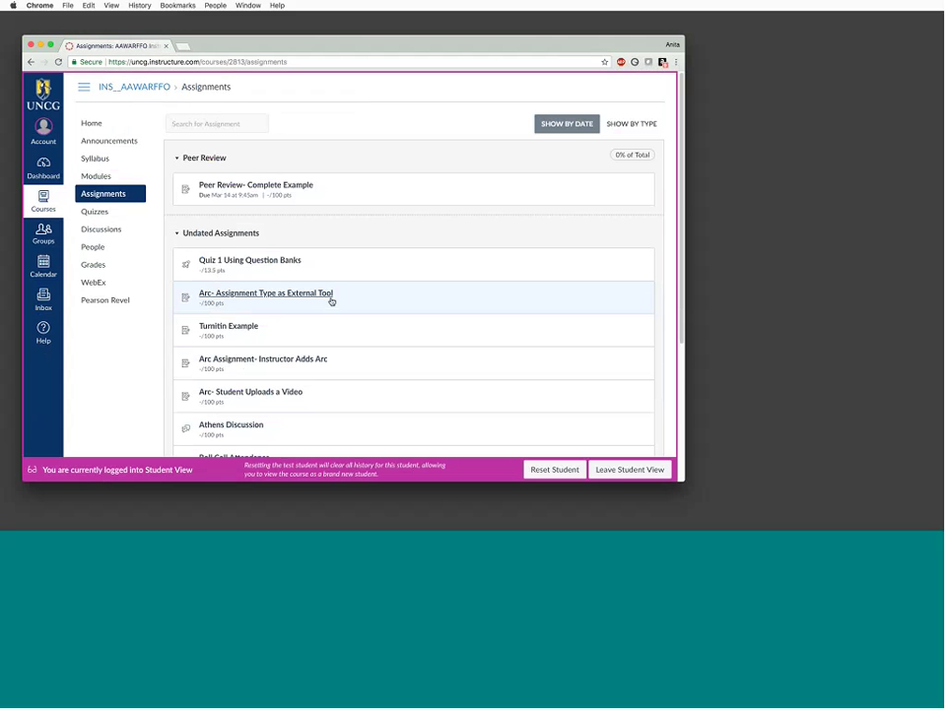
{"action": "scroll", "coordinate": [332, 302], "scroll_direction": "down", "scroll_amount": 5}
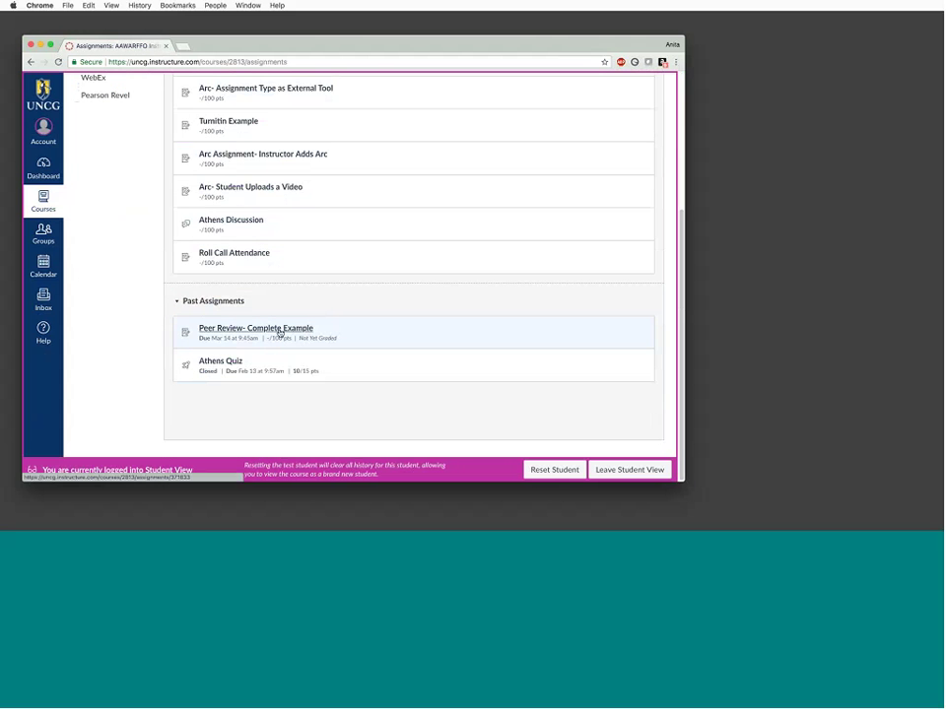
{"action": "left_click", "coordinate": [280, 331]}
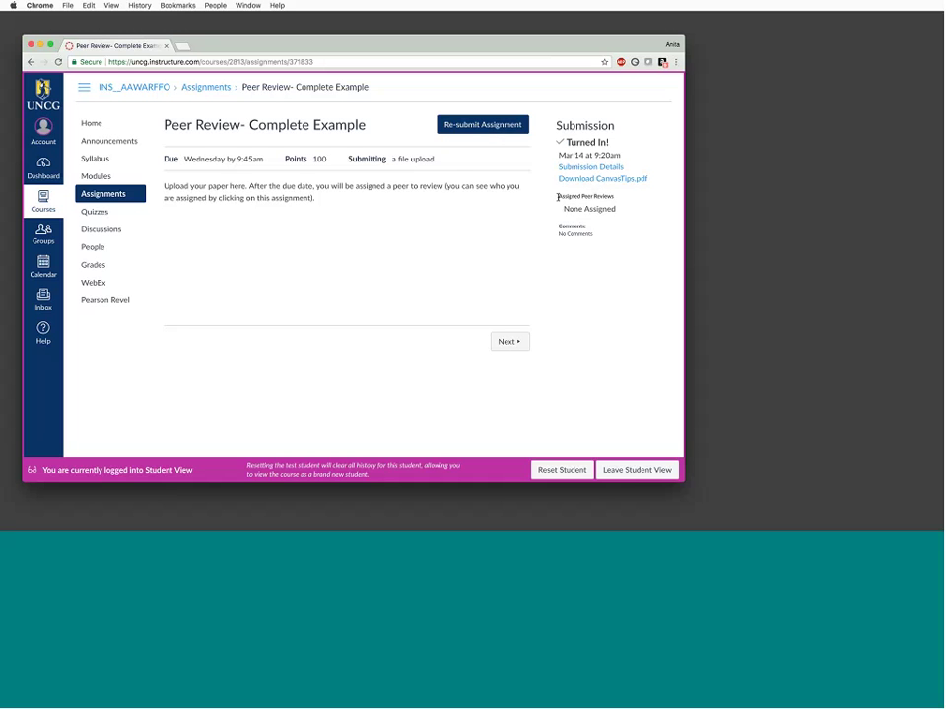
{"action": "left_click_drag", "start_coordinate": [558, 197], "coordinate": [620, 222]}
- Highlight the 'None Assigned' peer reviews note on Peer Review- Complete Example in Student View
{"action": "left_click", "coordinate": [619, 222]}
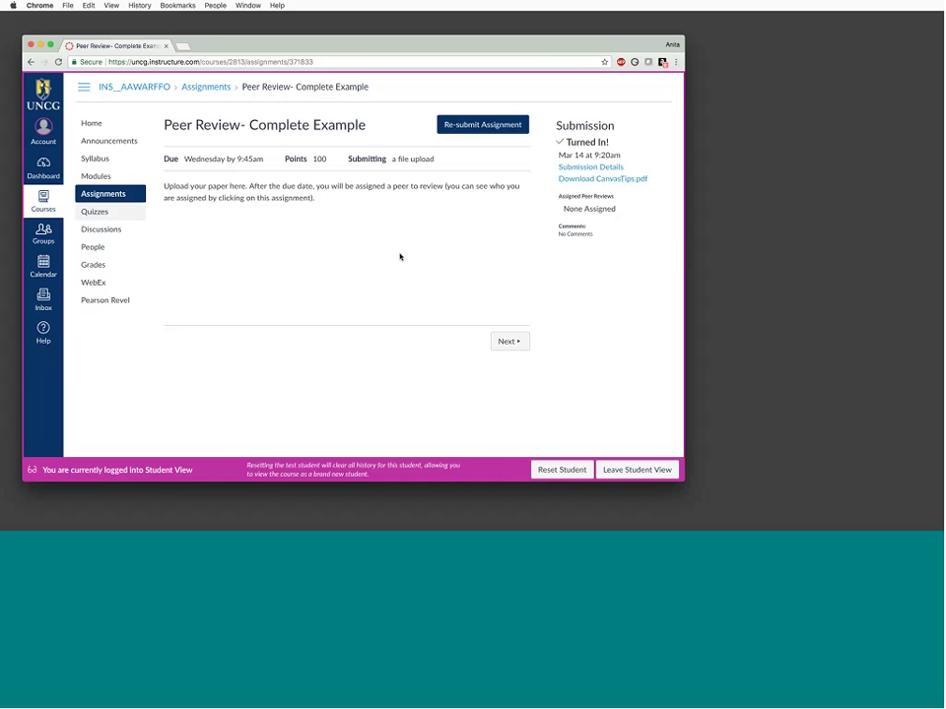
{"action": "left_click_drag", "start_coordinate": [568, 208], "coordinate": [616, 209]}
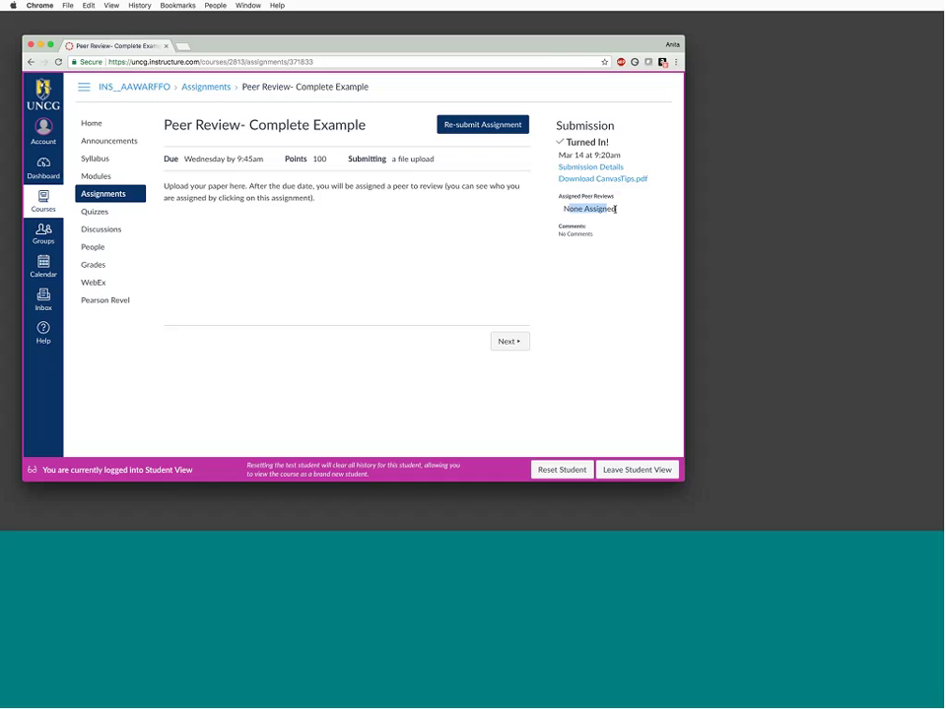
{"action": "left_click_drag", "start_coordinate": [616, 209], "coordinate": [616, 212]}
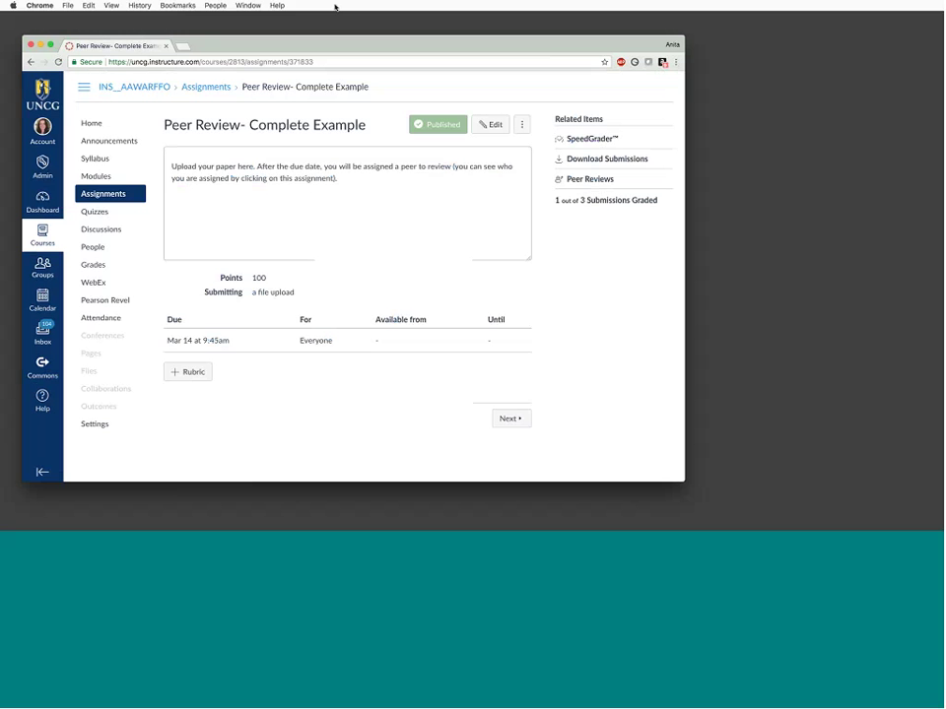
{"action": "left_click", "coordinate": [219, 6]}
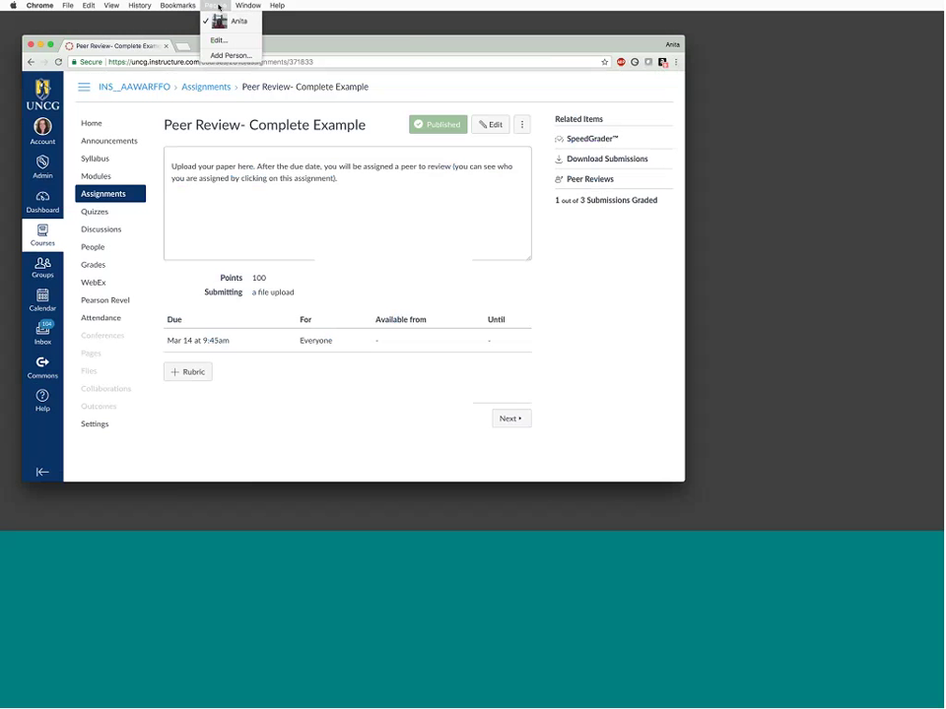
{"action": "mouse_move", "coordinate": [186, 6]}
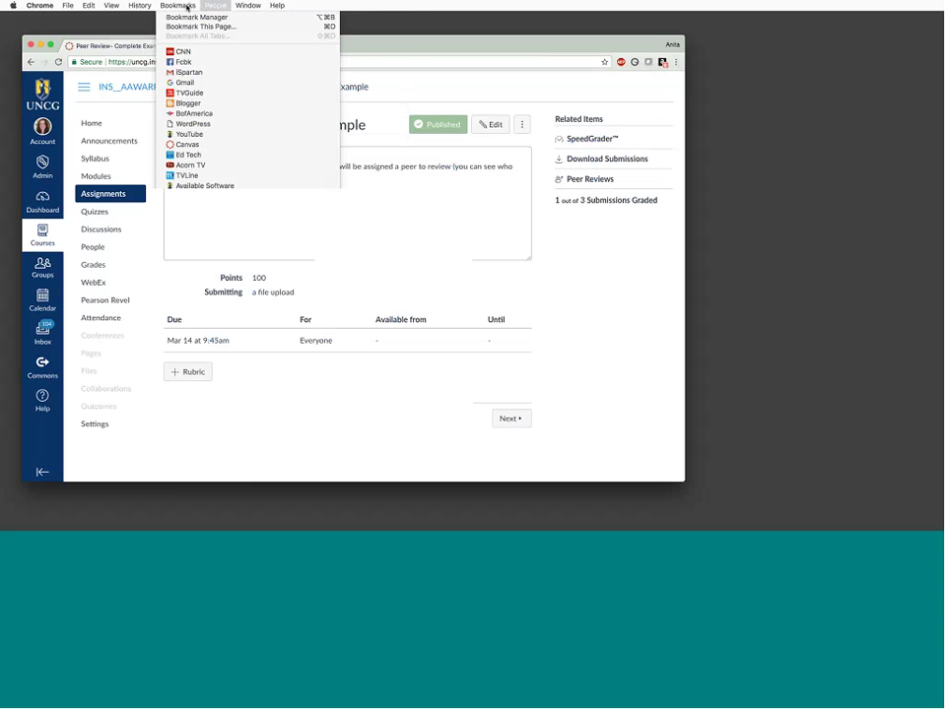
{"action": "left_click", "coordinate": [422, 24]}
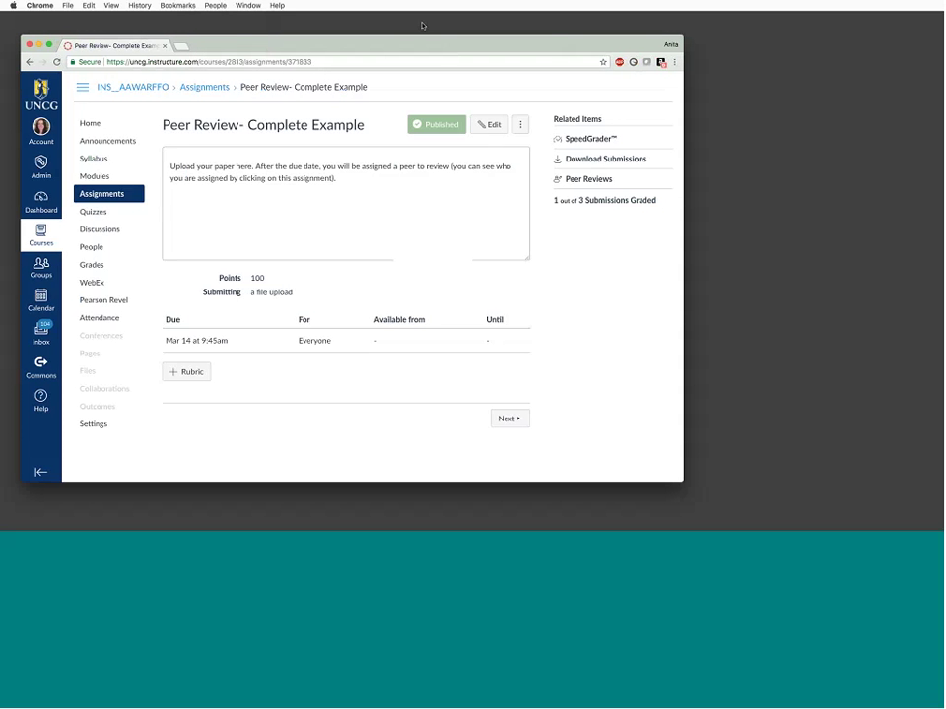